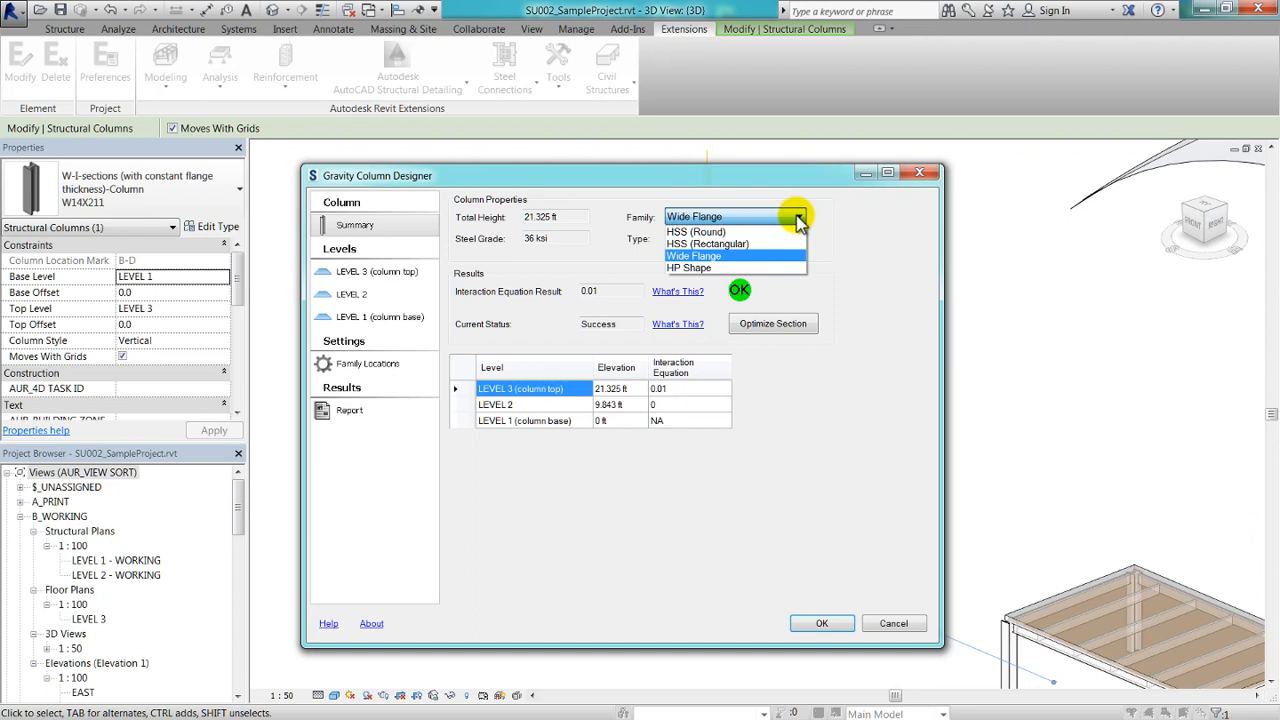
# Review the available column families and the Gravity Column Designer's introduction help page, and close the designer without applying anything.
pyautogui.click(799, 218)
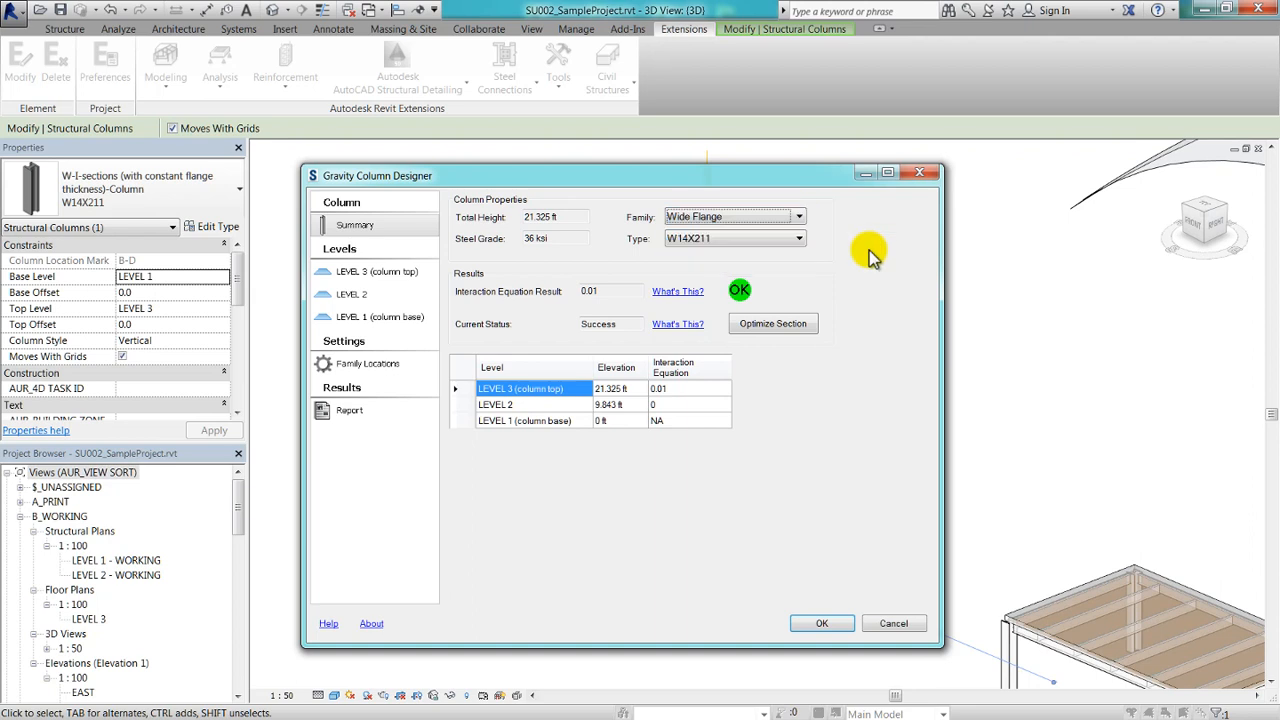
pyautogui.press('F1')
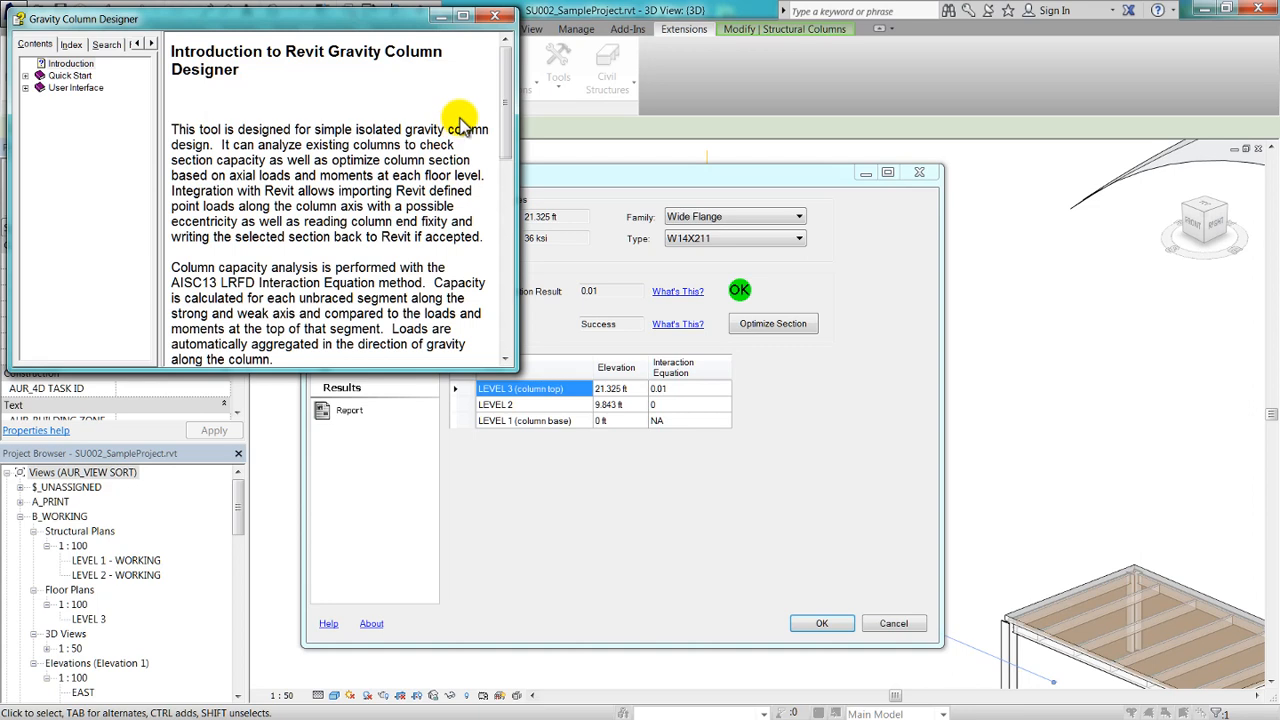
pyautogui.click(494, 16)
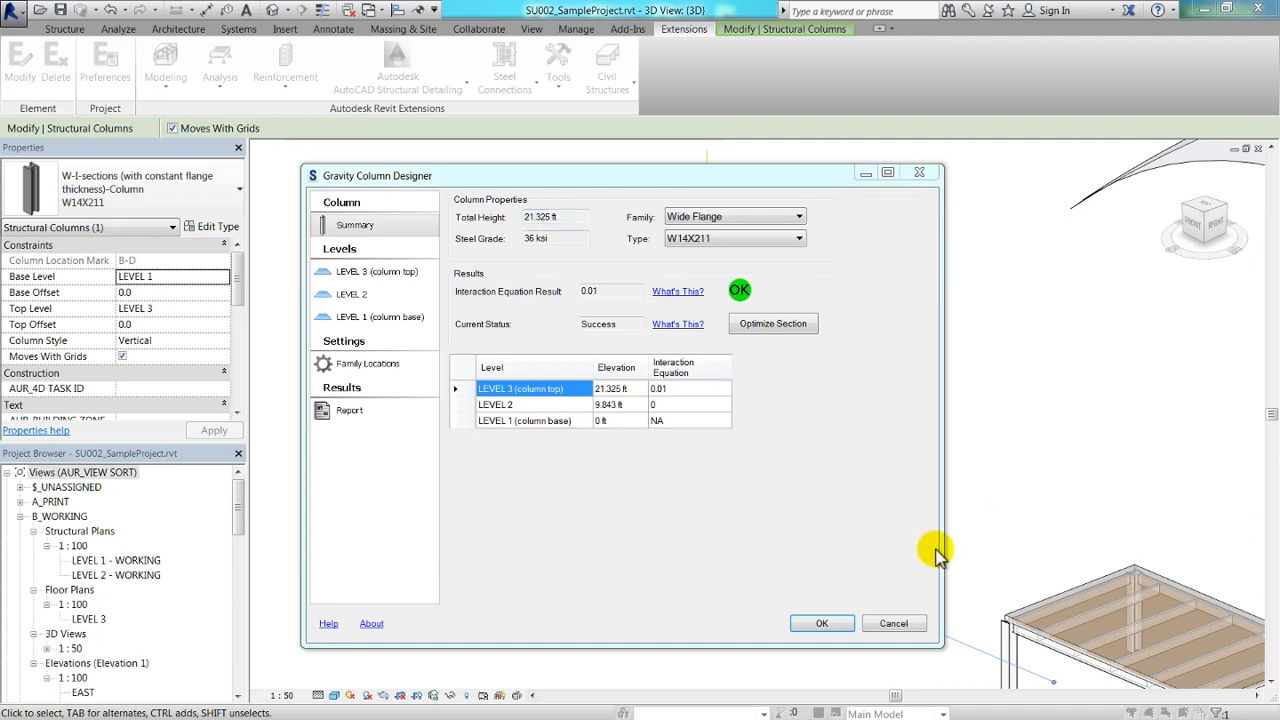
pyautogui.click(894, 624)
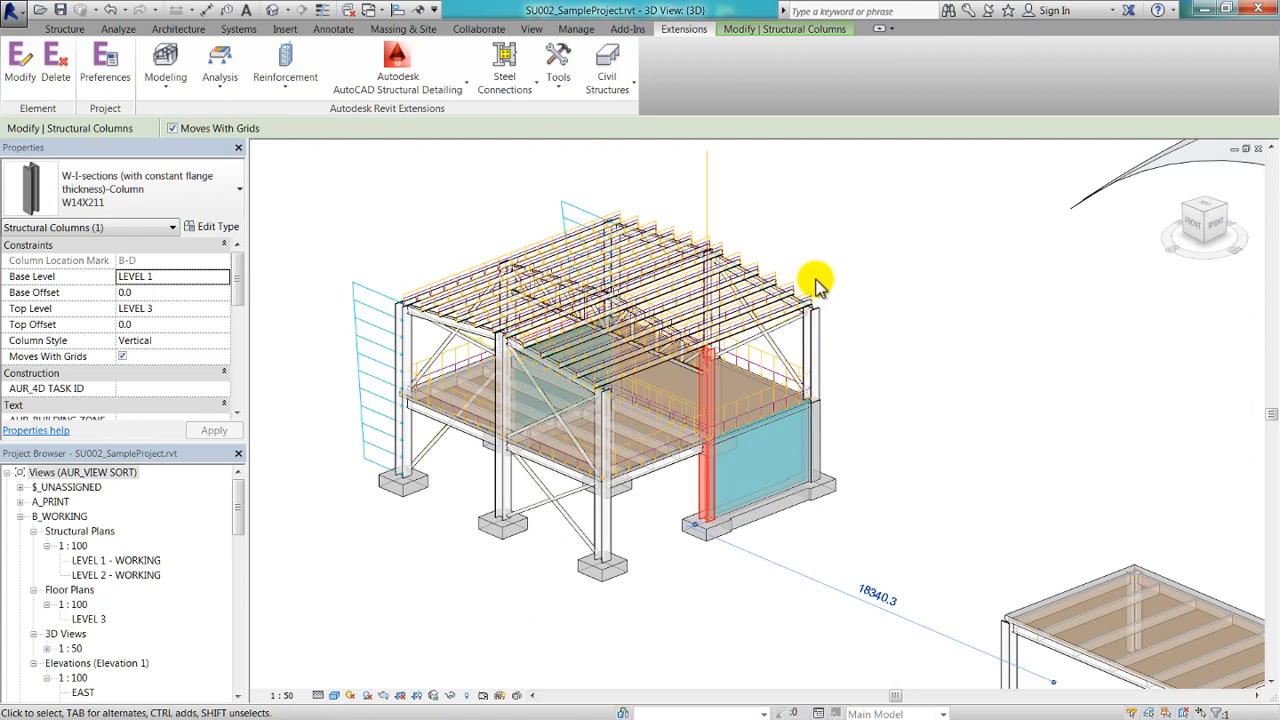
# Inspect the properties of the point load above the column and the available structural analysis extensions.
pyautogui.click(706, 194)
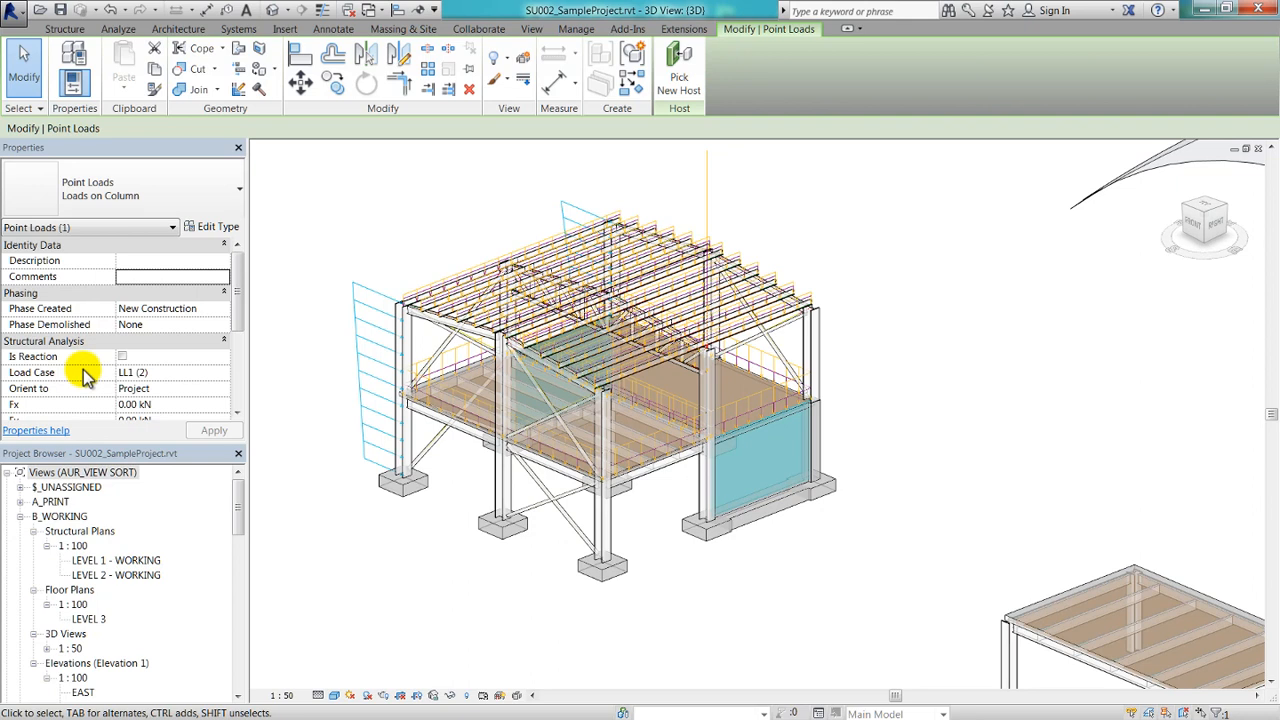
pyautogui.click(683, 29)
pyautogui.click(221, 92)
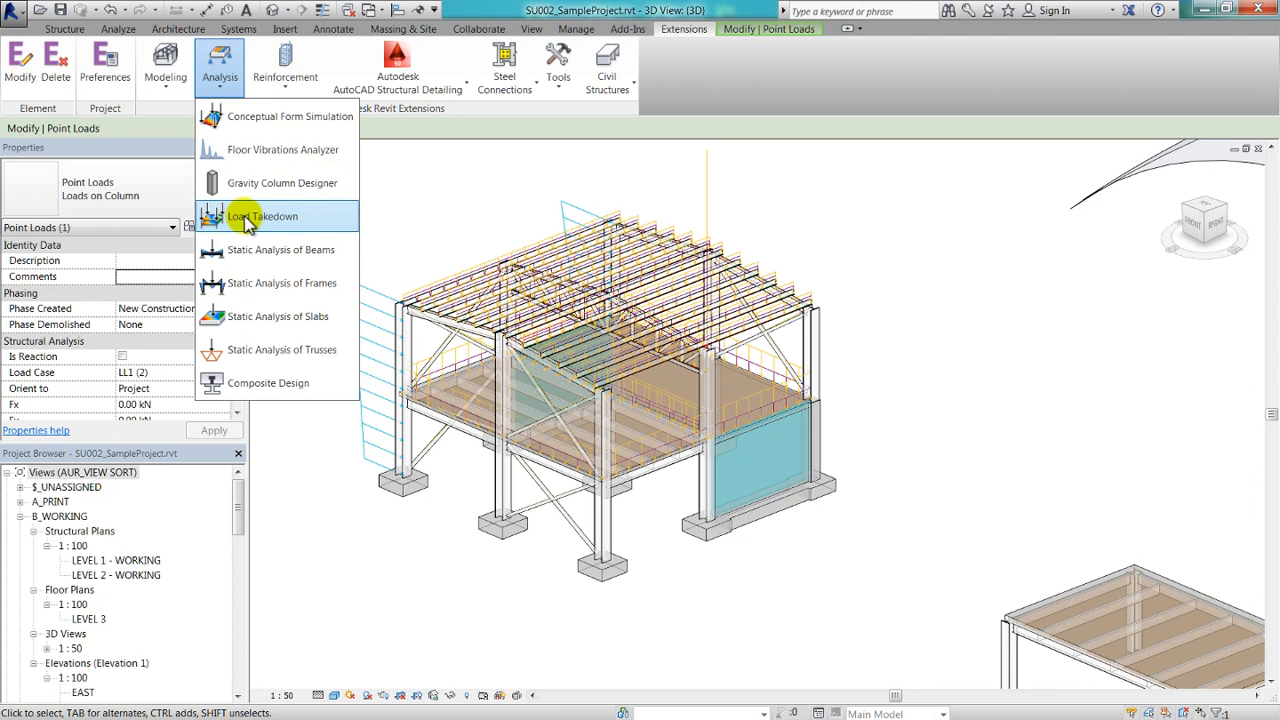
pyautogui.click(857, 352)
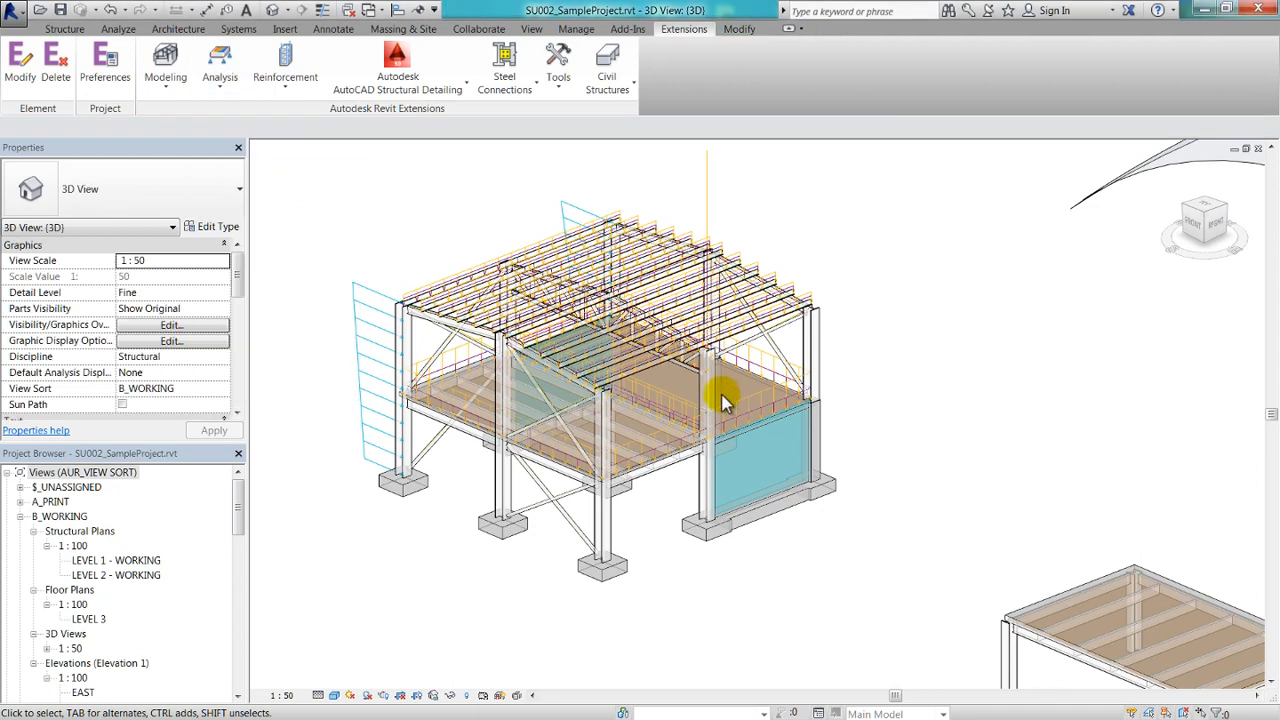
# Open the Gravity Column Designer for the W14X211 column beside the blue wall and show its LEVEL 3 (column top) loads.
pyautogui.click(708, 395)
pyautogui.click(668, 29)
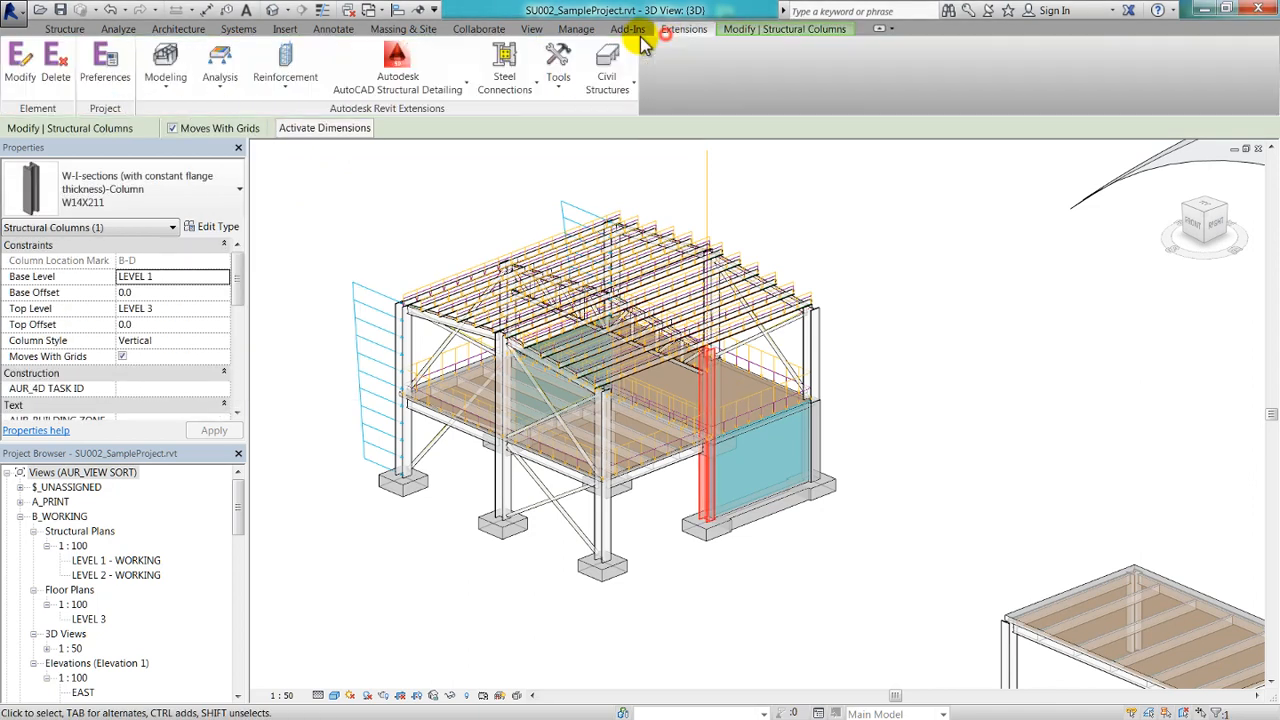
pyautogui.click(214, 92)
pyautogui.click(214, 180)
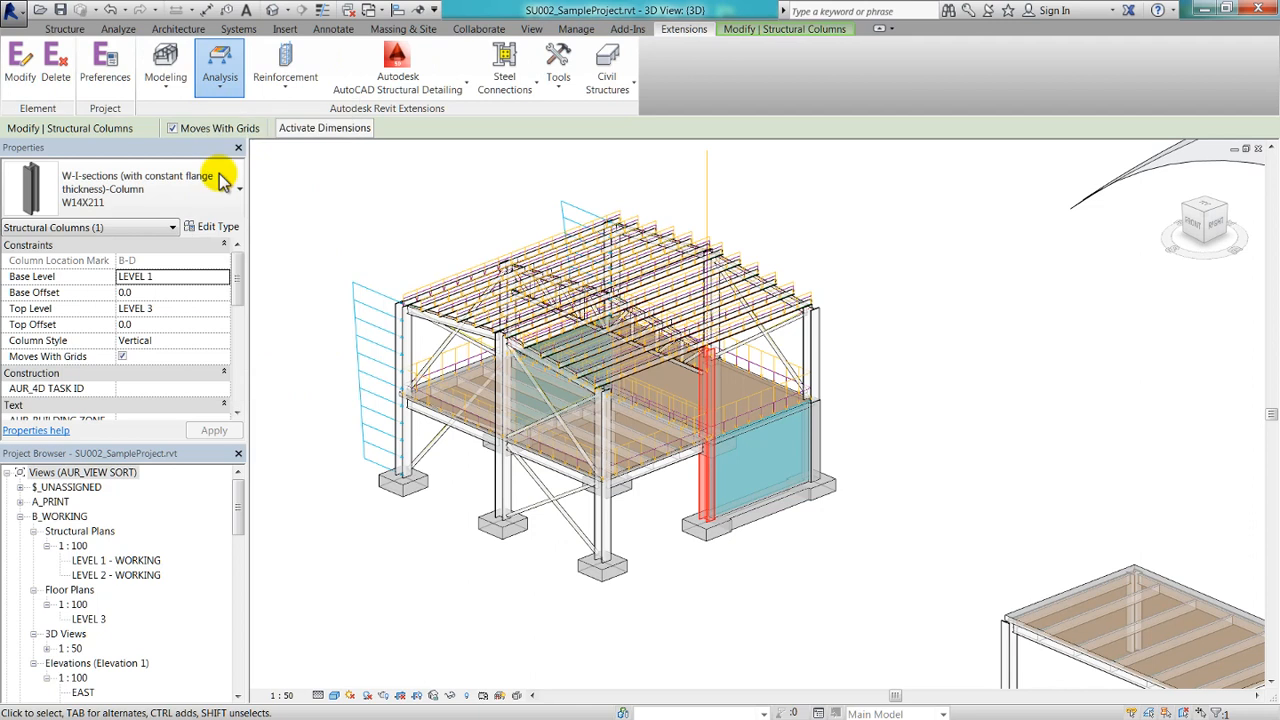
pyautogui.click(395, 228)
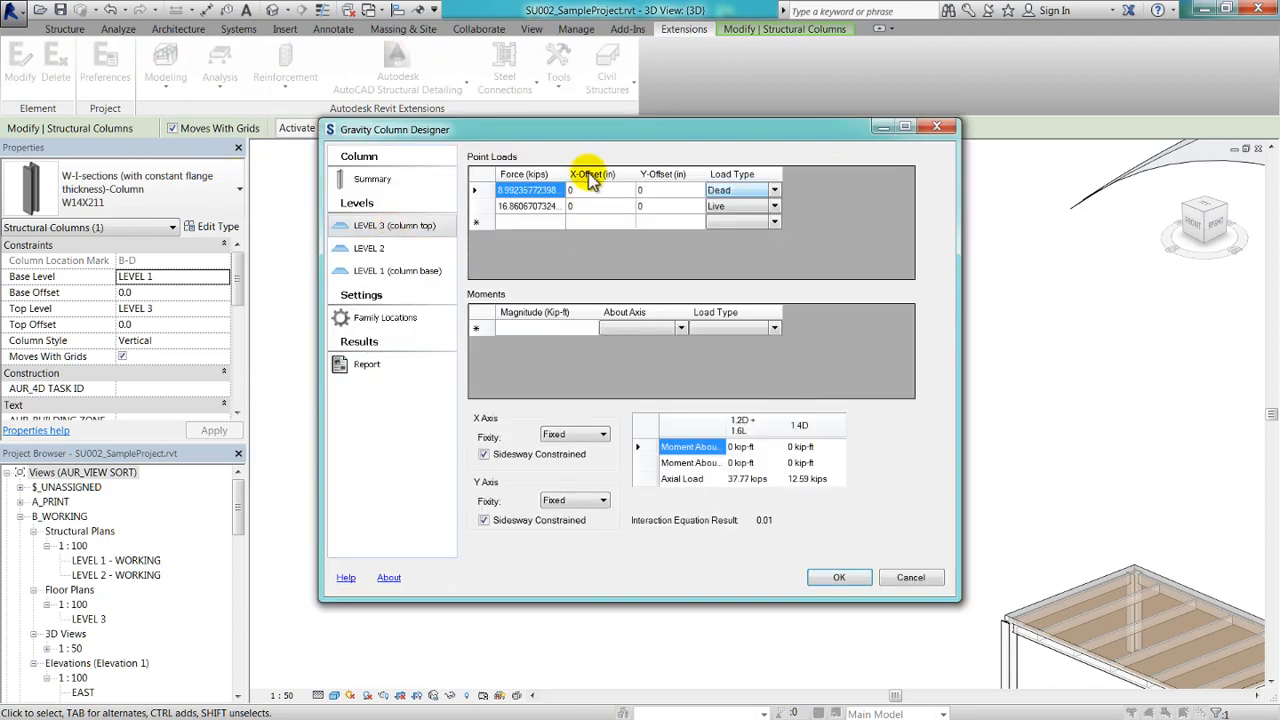
# At LEVEL 2, set the dead load's X-offset to 100 in and add a 50 kip dead load with 20 in X- and 10 in Y-offsets.
pyautogui.click(369, 248)
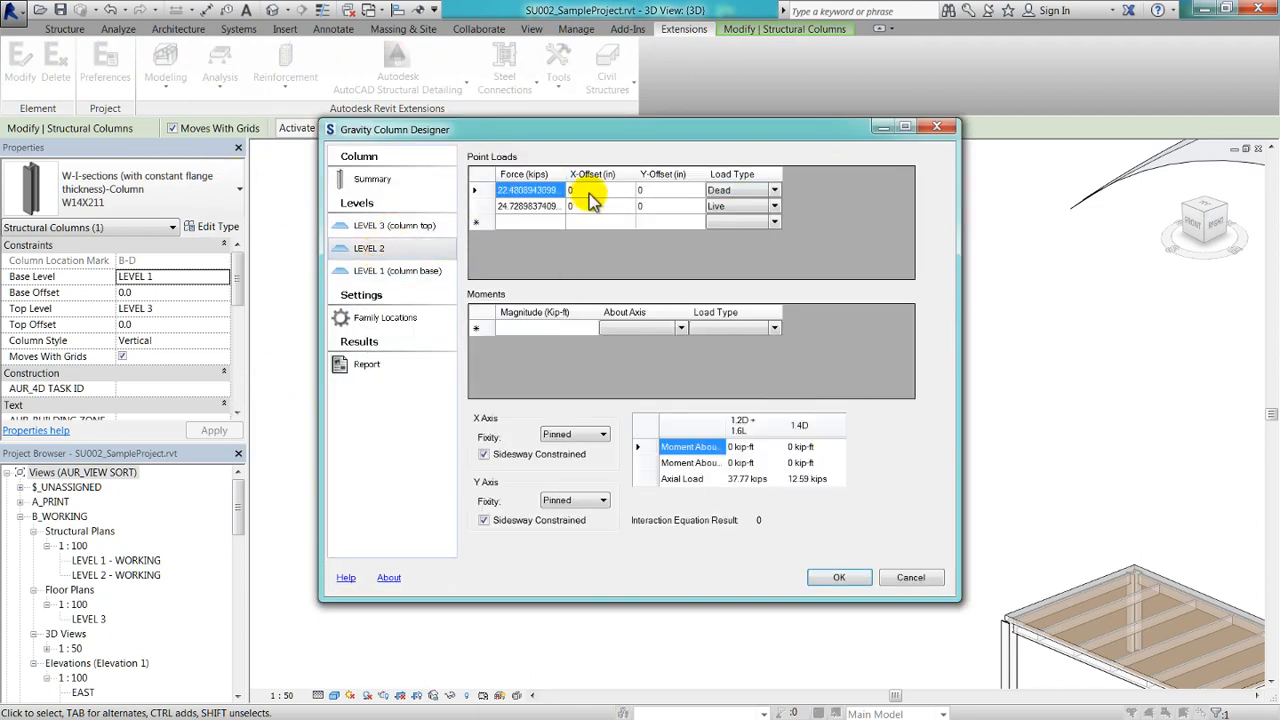
pyautogui.click(583, 192)
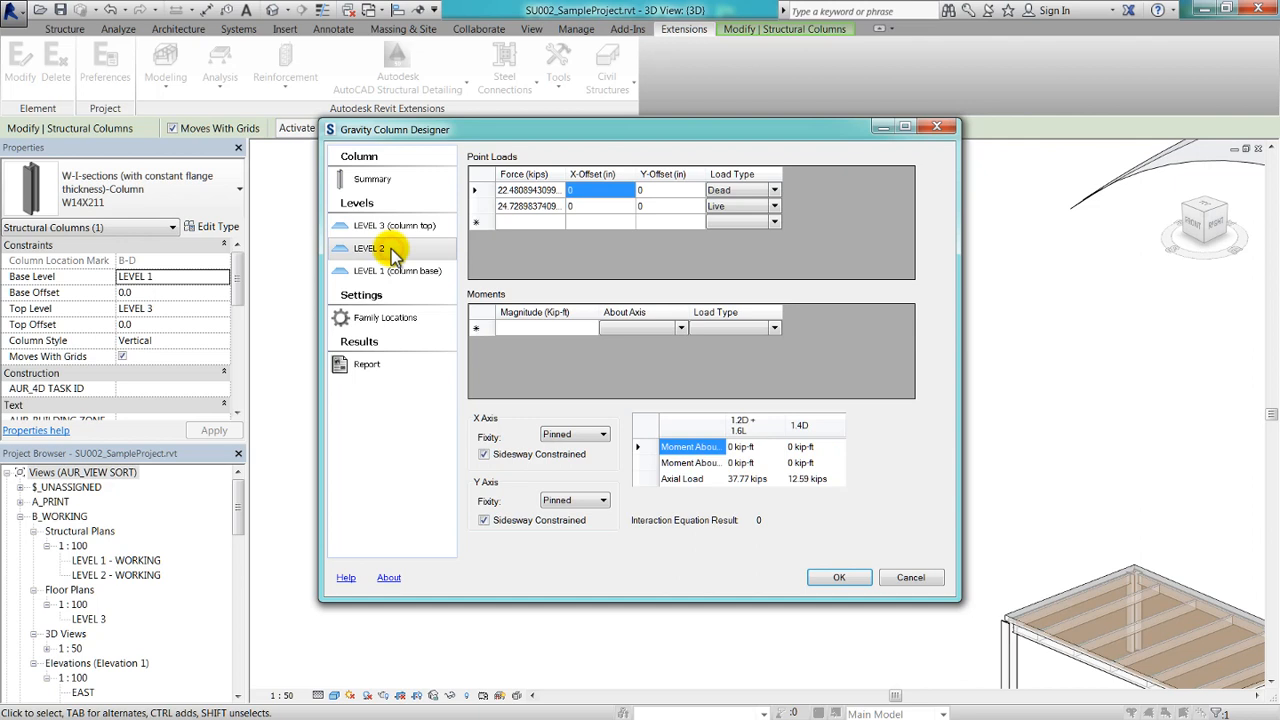
pyautogui.click(604, 192)
pyautogui.click(599, 189)
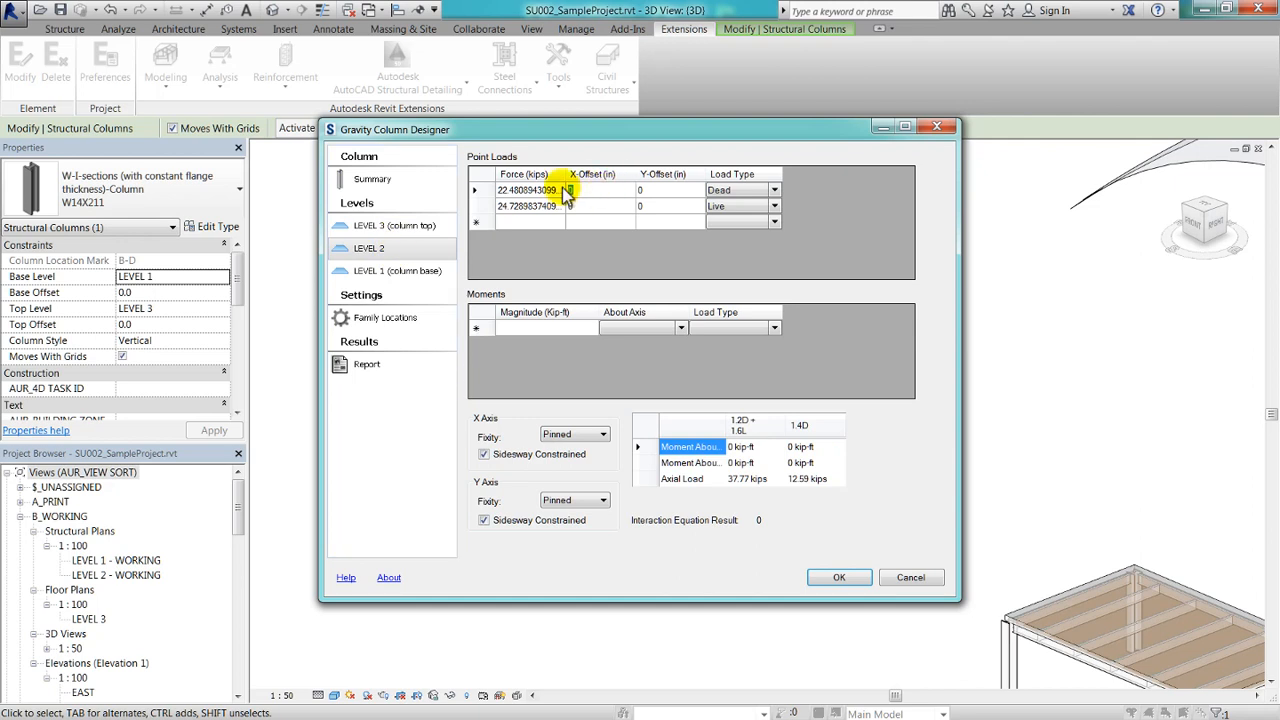
pyautogui.write('100')
pyautogui.press('Tab')
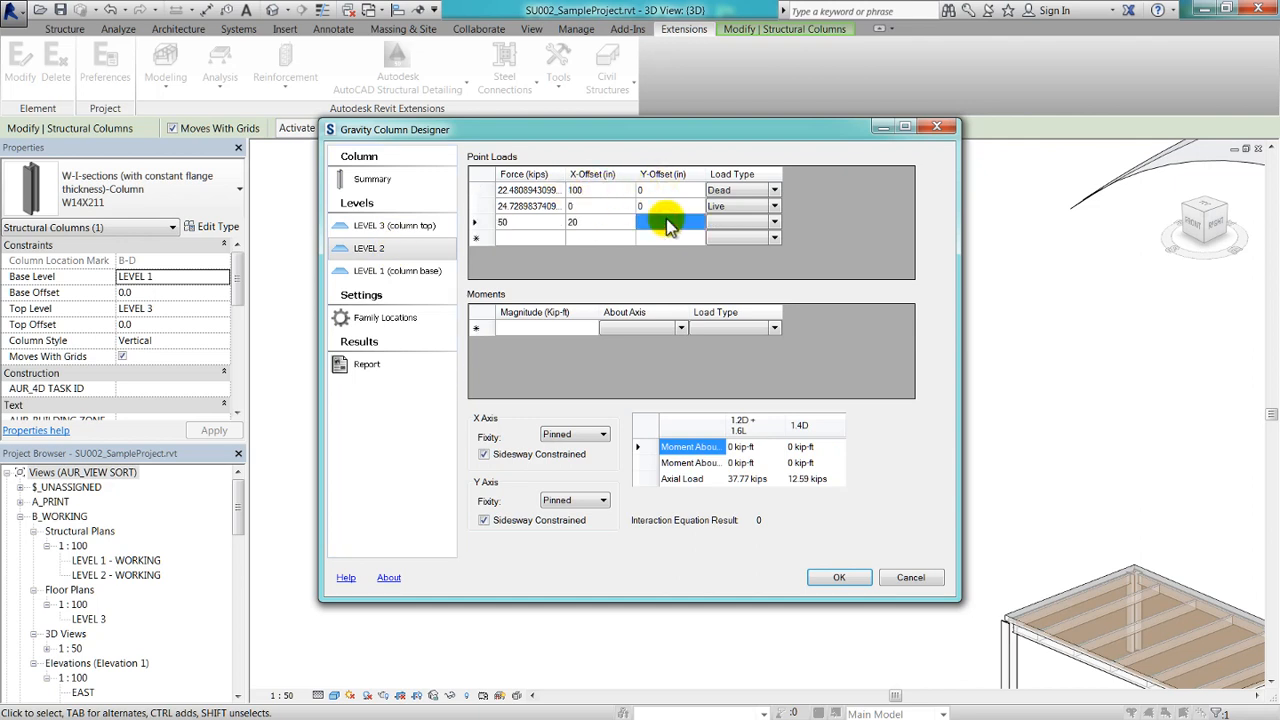
pyautogui.write('10')
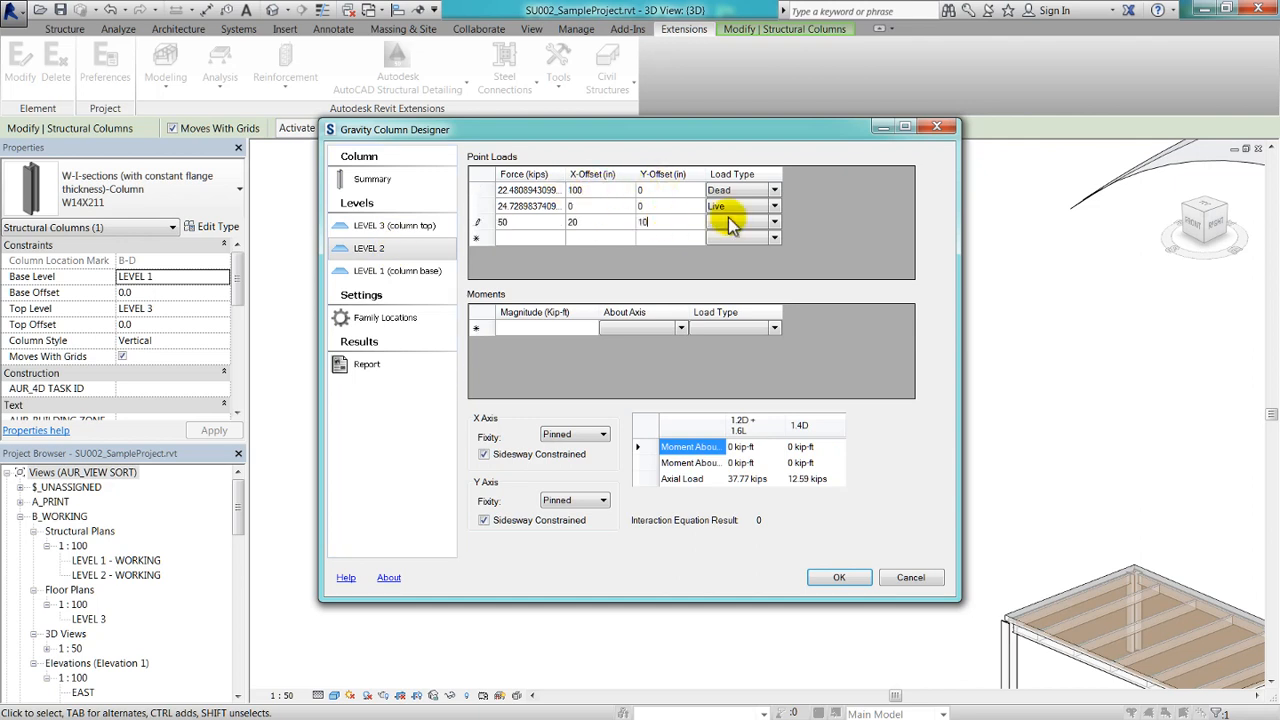
pyautogui.click(768, 222)
pyautogui.click(750, 230)
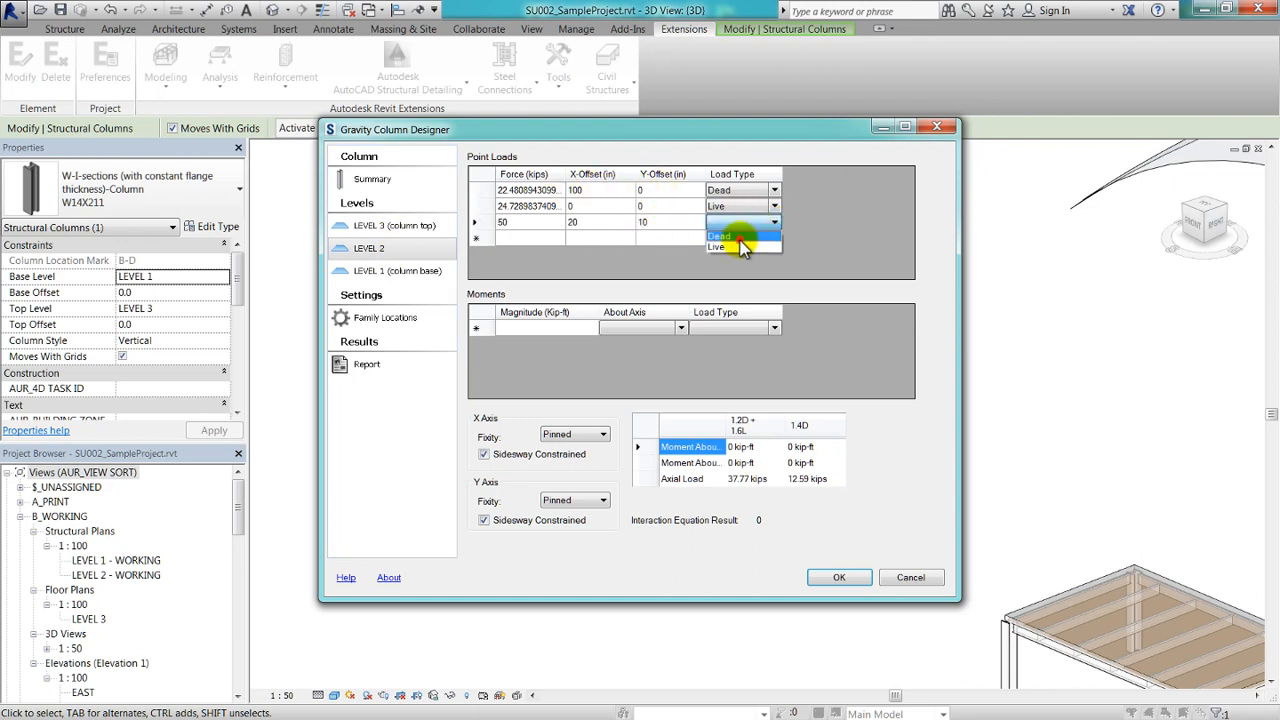
pyautogui.click(739, 237)
pyautogui.click(758, 446)
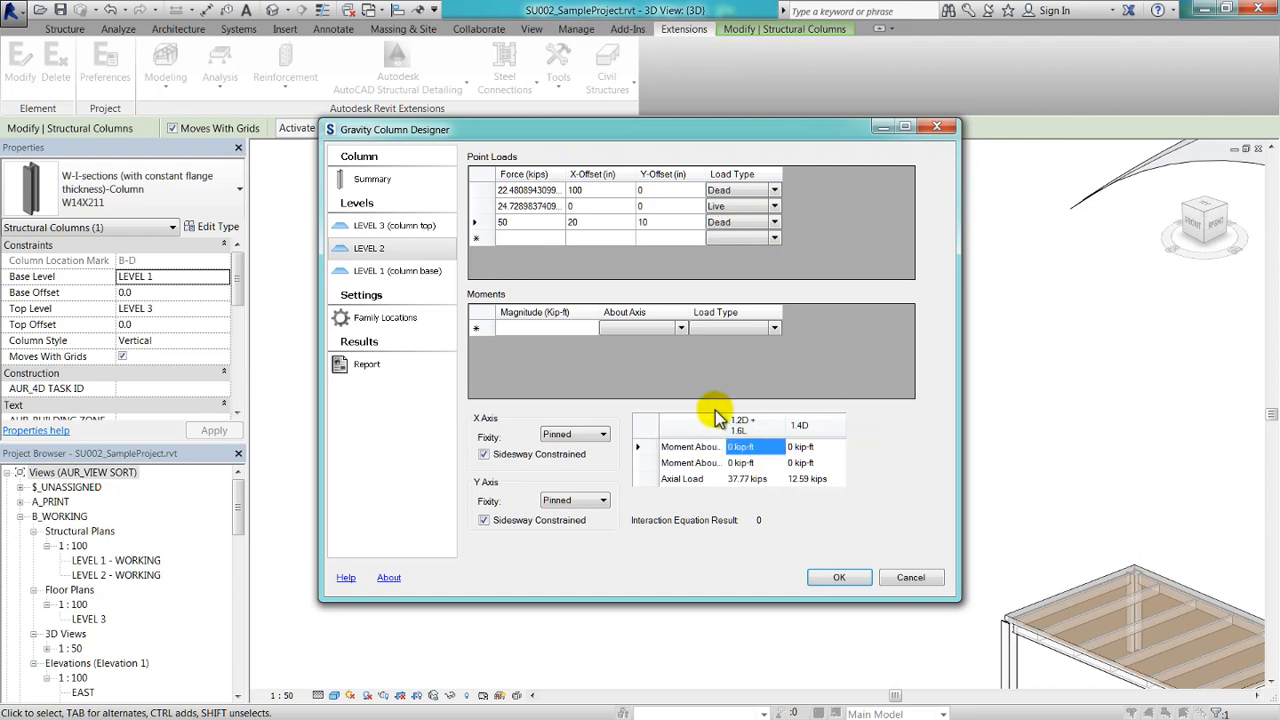
# Review the LEVEL 2 interaction equation in the column summary and accept the column design.
pyautogui.click(360, 184)
pyautogui.click(684, 358)
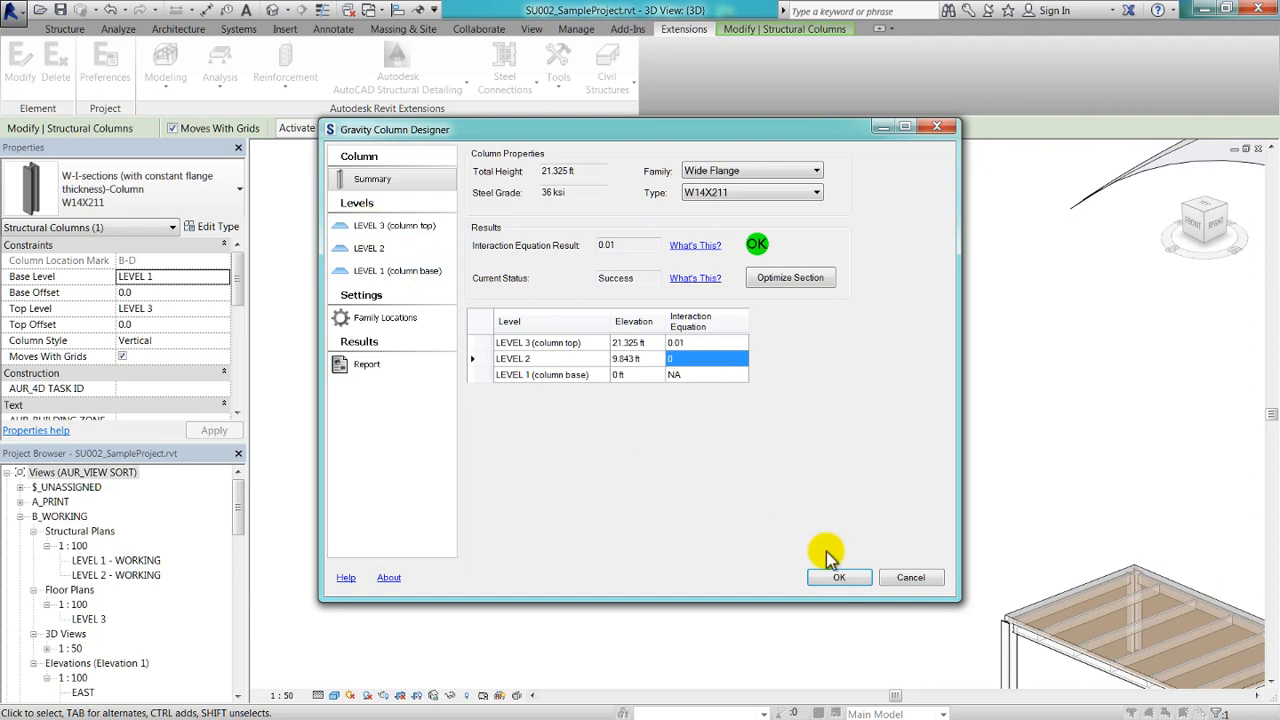
pyautogui.click(839, 577)
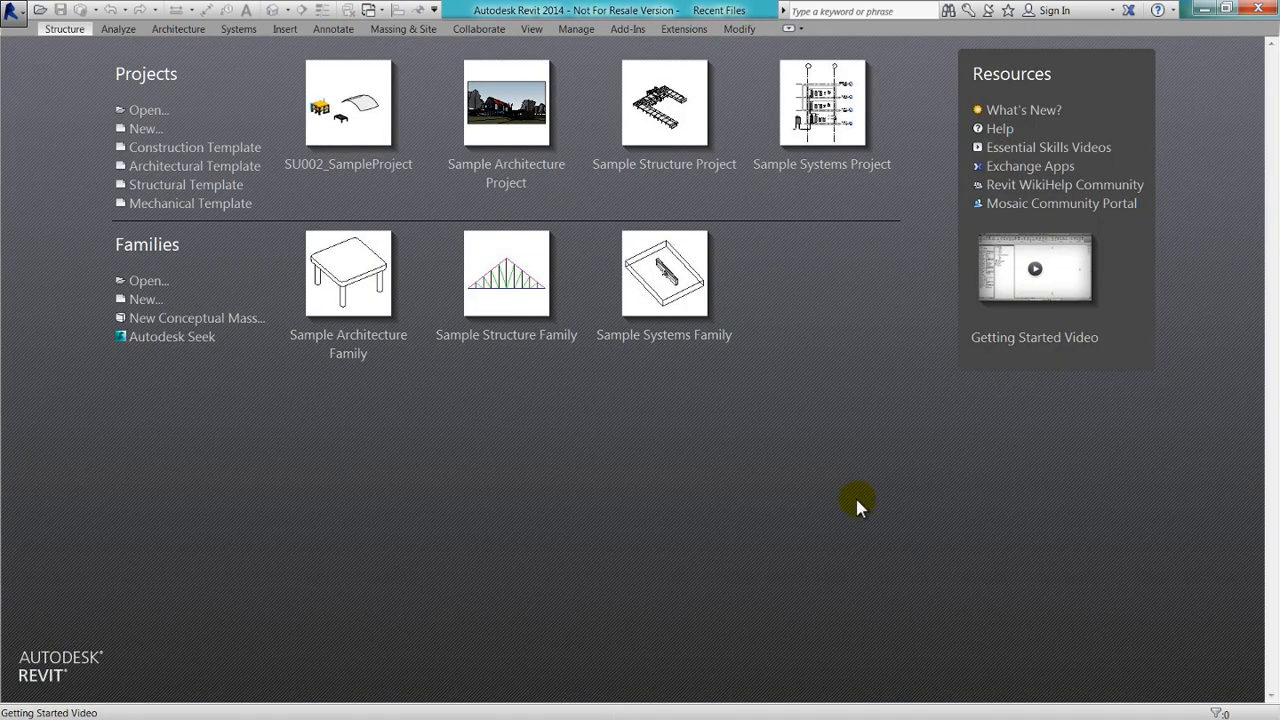
# Open the project SU002_SampleProject.rvt from the Datasets folder.
pyautogui.click(148, 110)
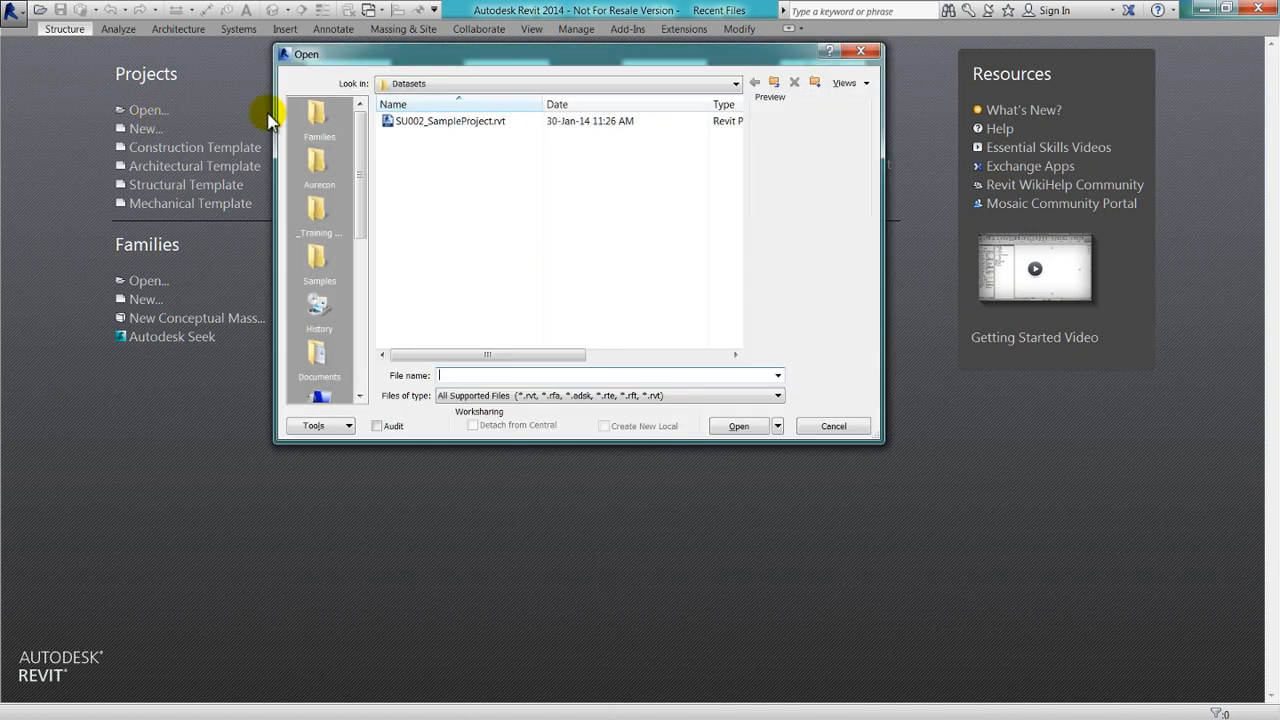
pyautogui.click(480, 122)
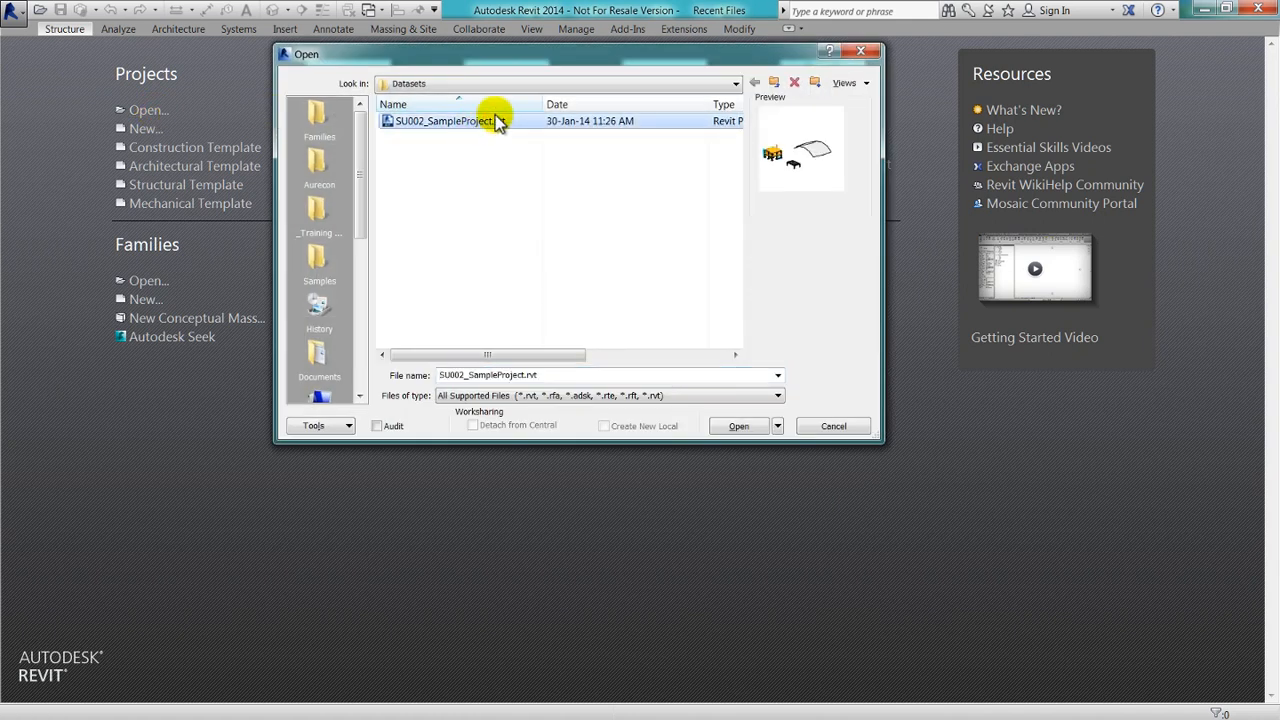
pyautogui.click(738, 426)
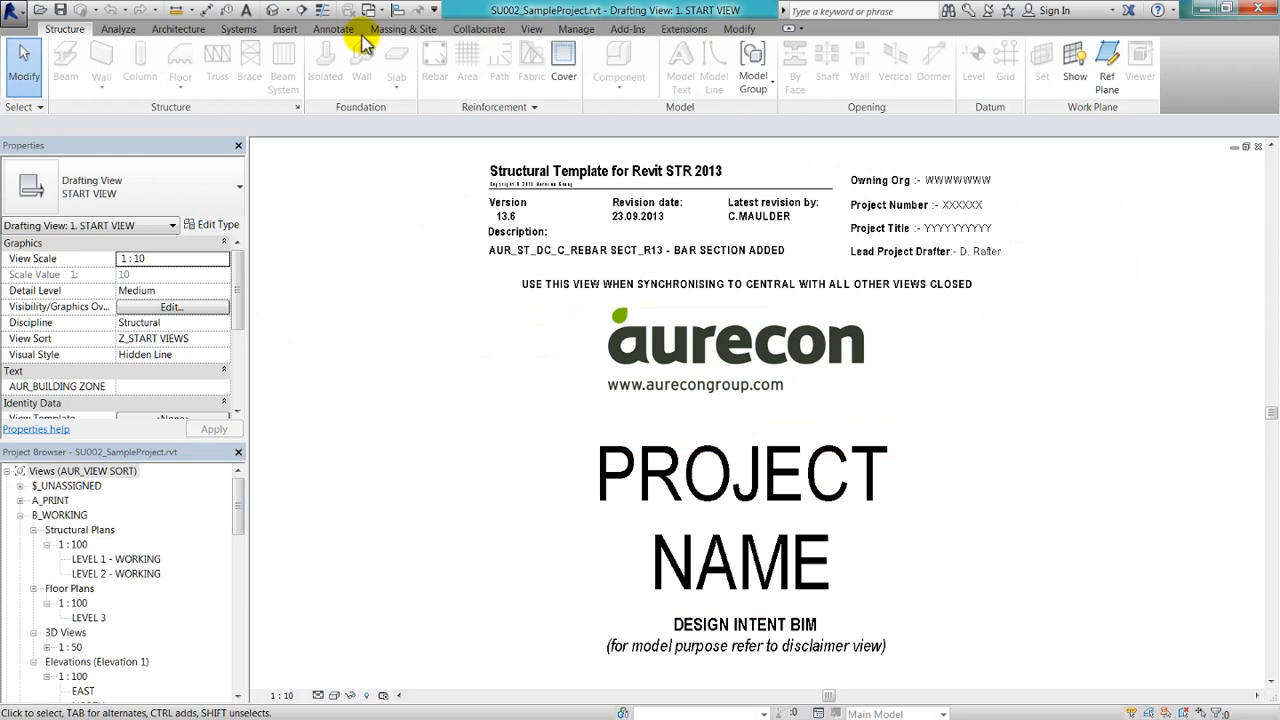
# Show the default 3D view and check the W14X211 column beside the blue wall and the point load above it.
pyautogui.click(268, 12)
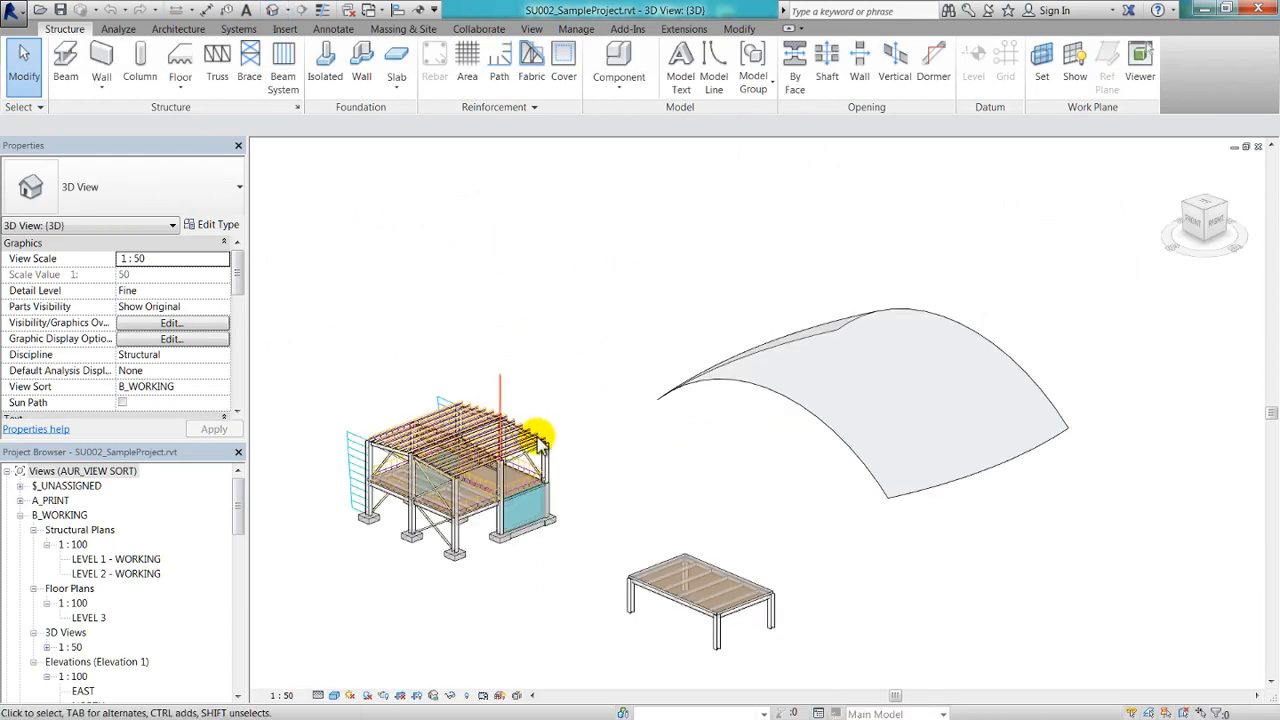
pyautogui.moveTo(598, 542); pyautogui.dragTo(825, 456, button='middle')
pyautogui.scroll(4, 760, 440)
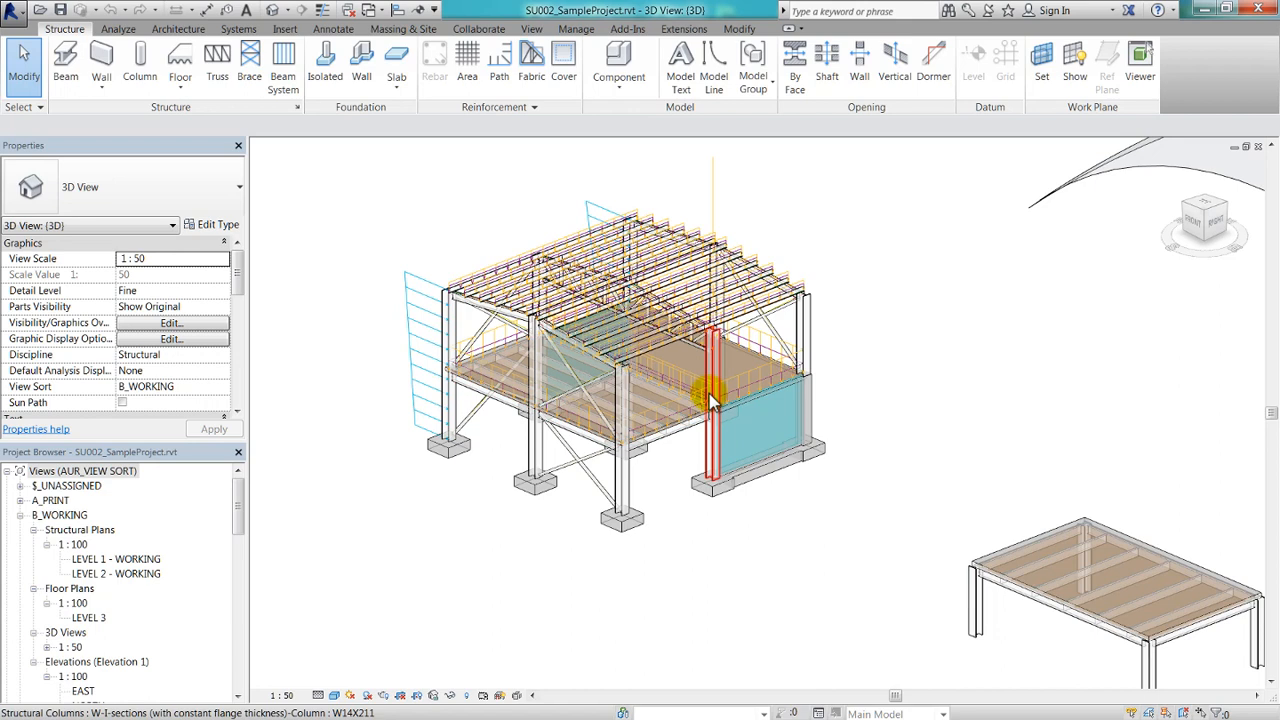
pyautogui.click(714, 398)
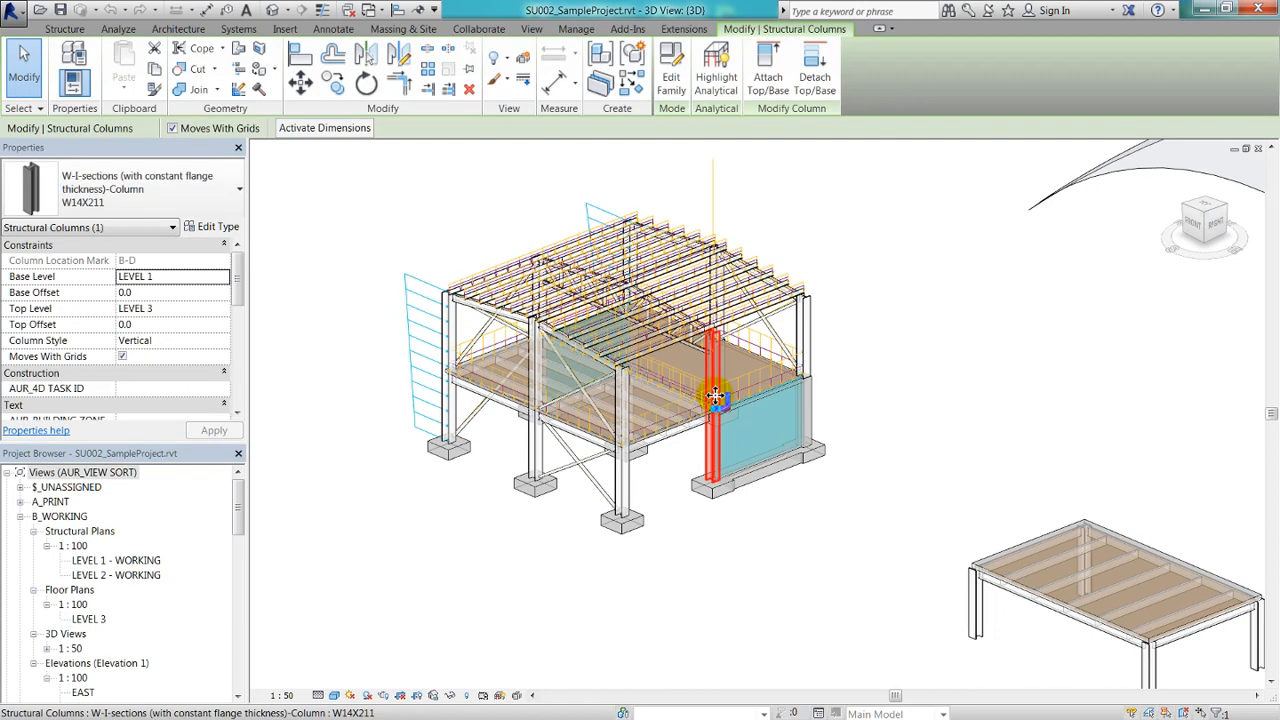
pyautogui.click(713, 206)
pyautogui.click(748, 202)
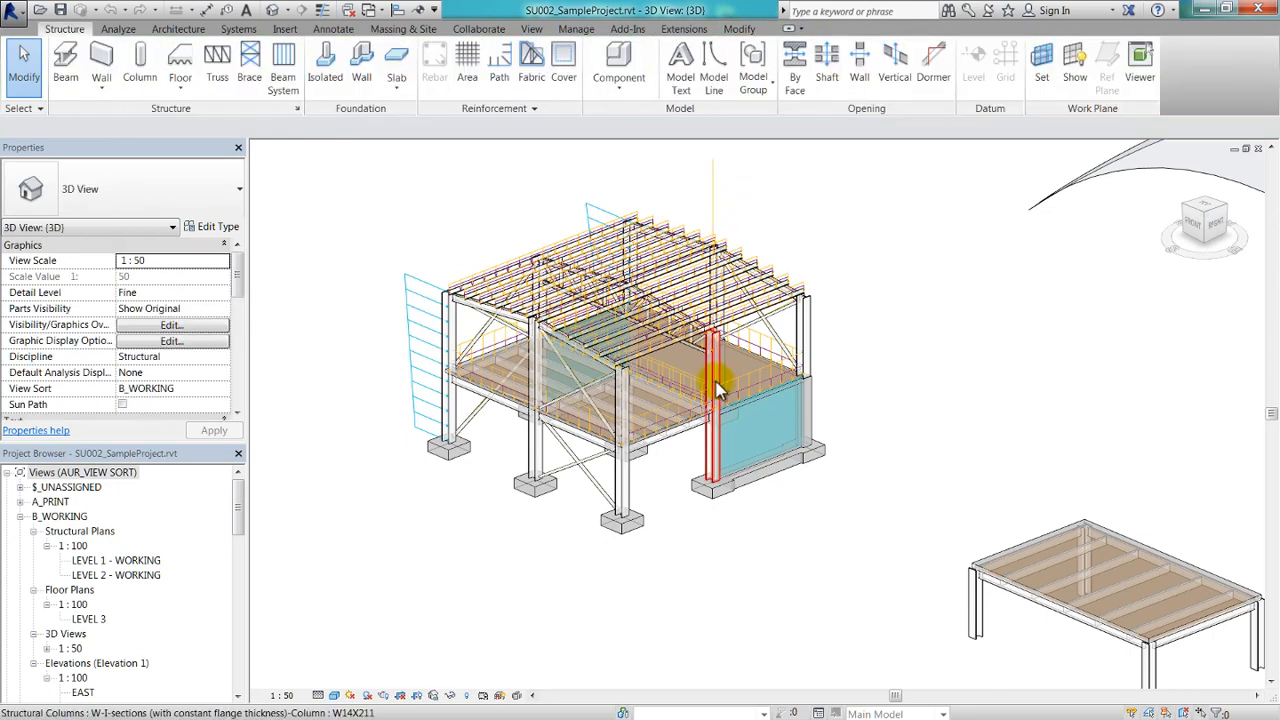
# Start the Gravity Column Designer for the W14X211 column that carries the point load.
pyautogui.click(713, 388)
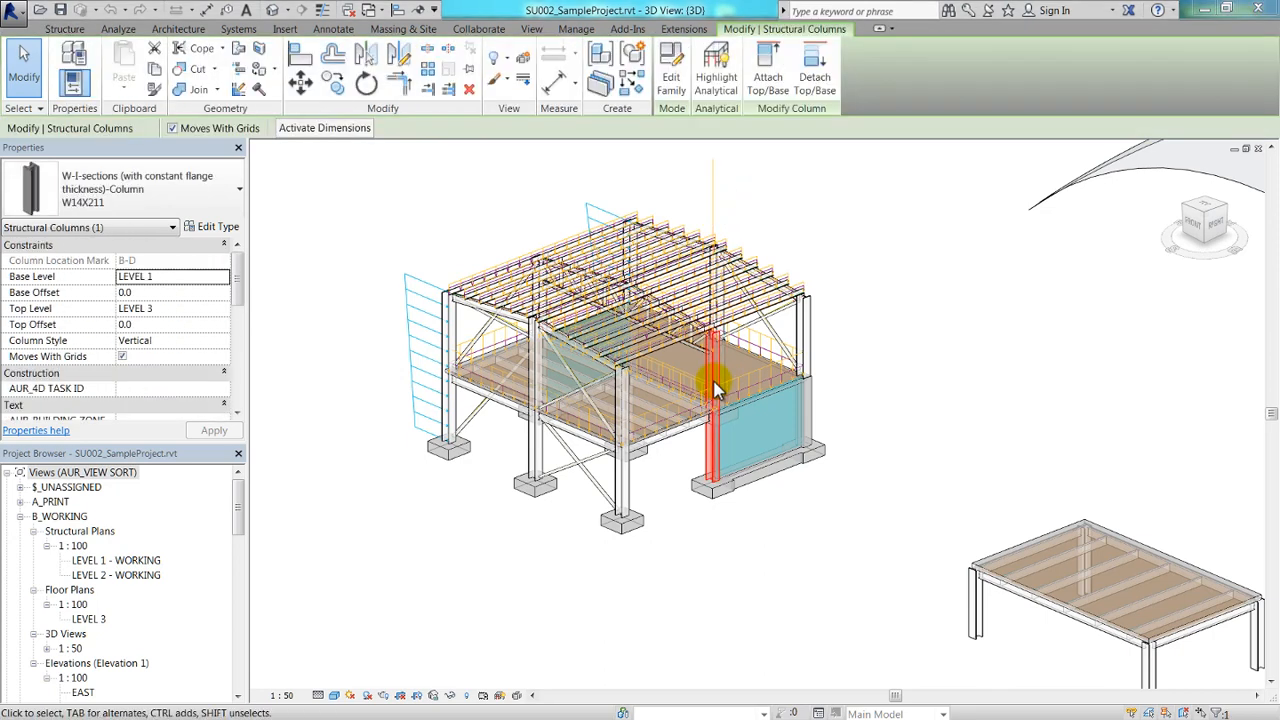
pyautogui.click(668, 30)
pyautogui.click(220, 84)
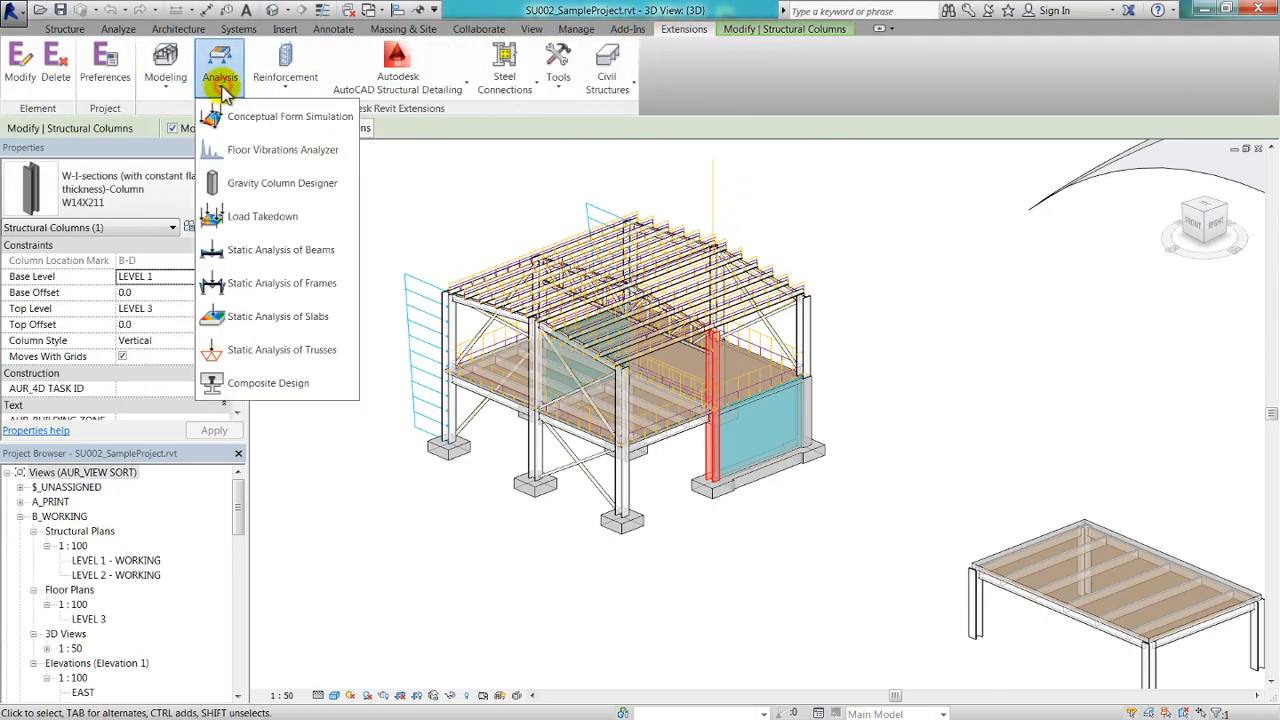
pyautogui.click(255, 182)
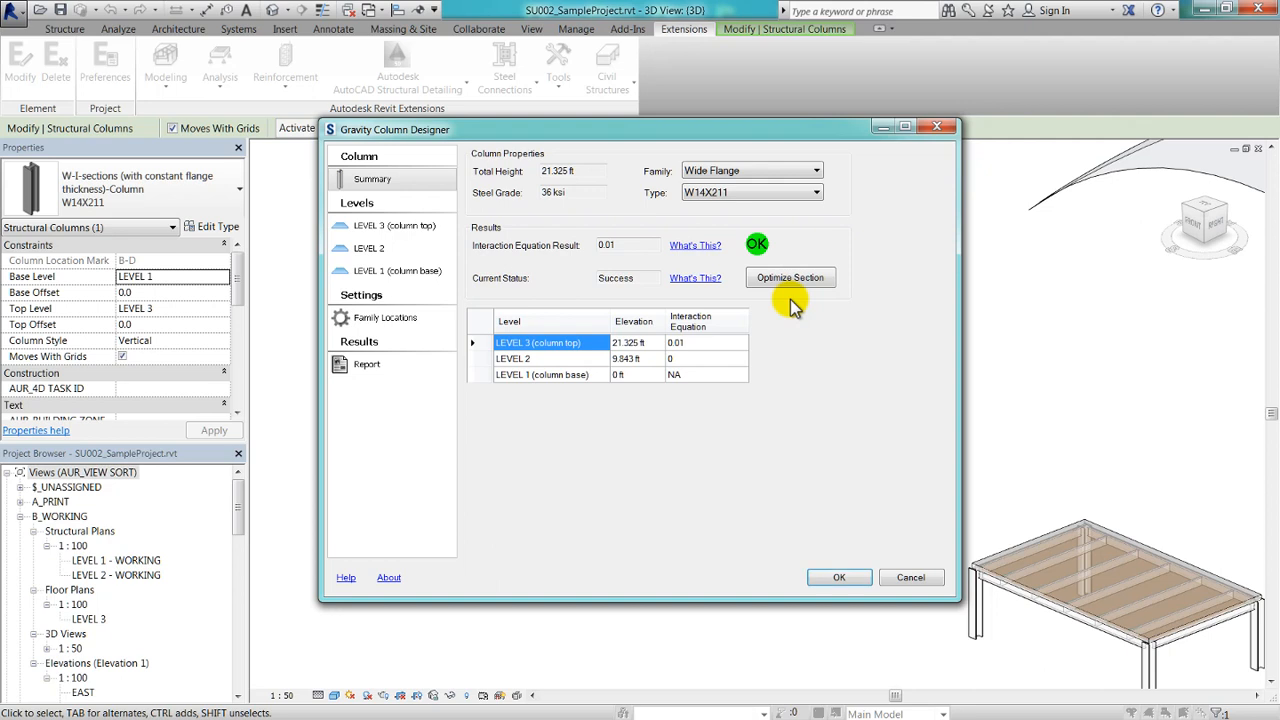
# Set both the X-offset and the Y-offset of the dead load at LEVEL 3 (column top) to 10 in.
pyautogui.click(413, 226)
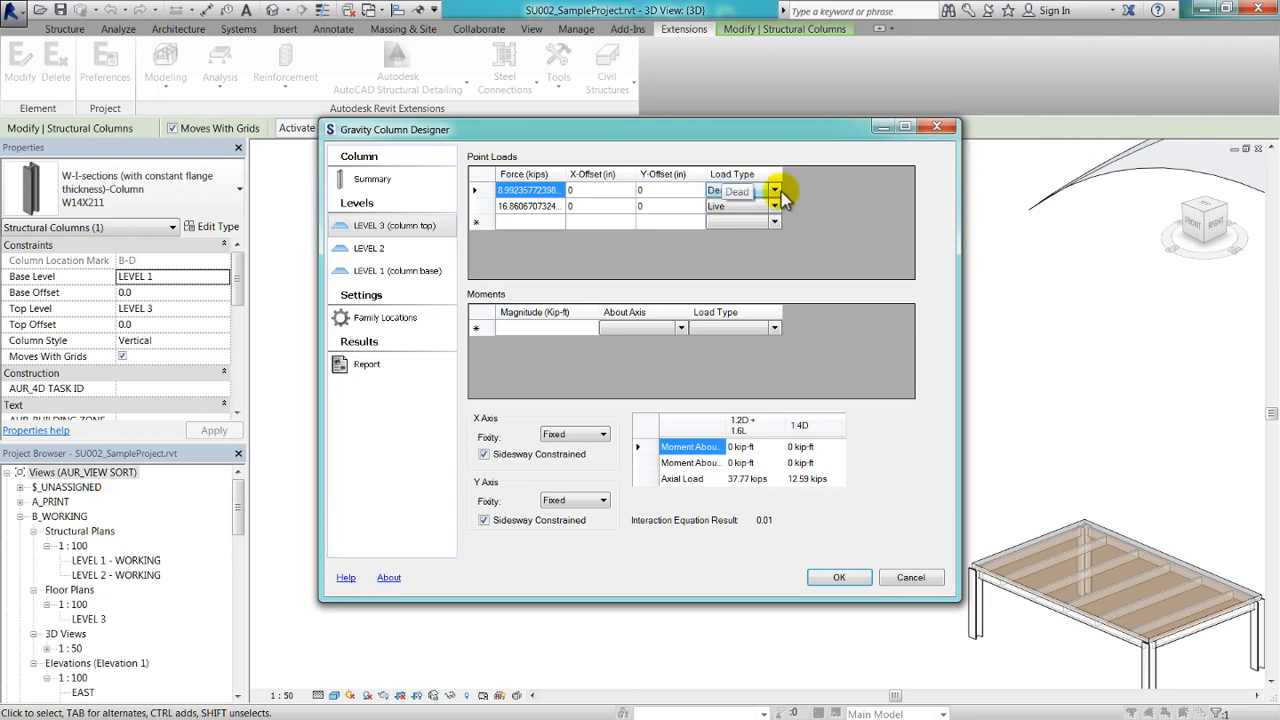
pyautogui.click(612, 195)
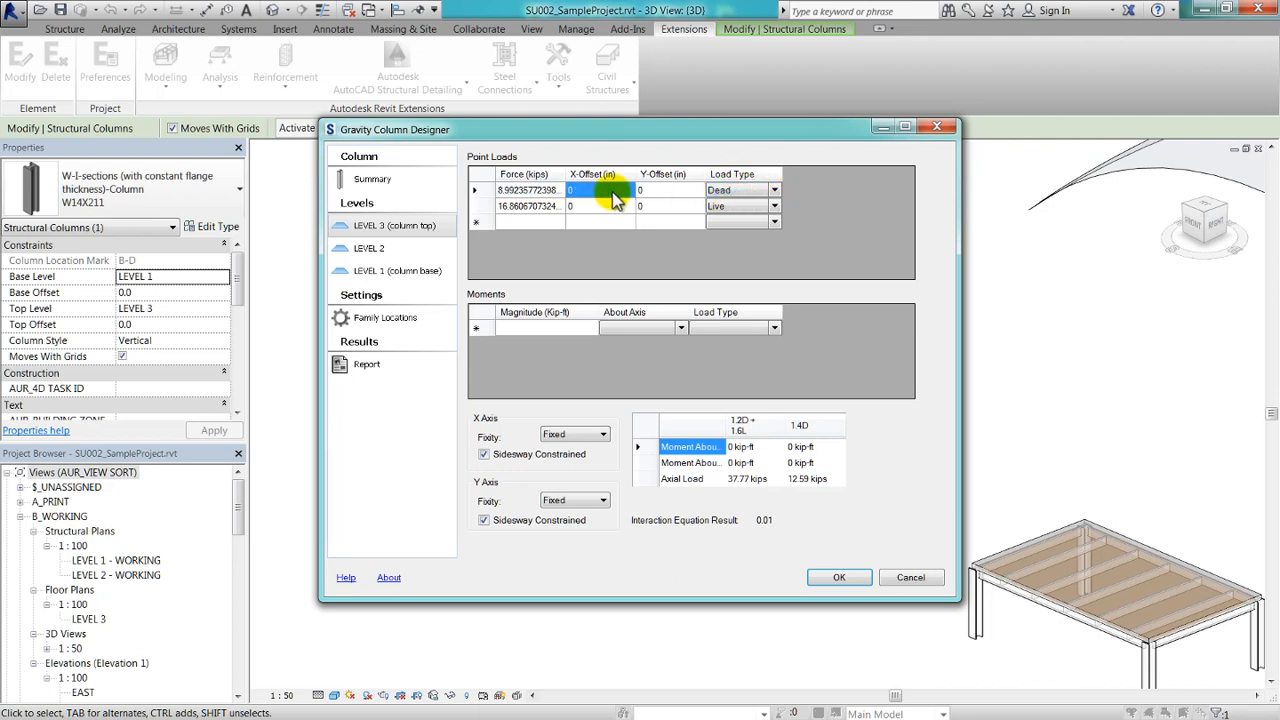
pyautogui.click(616, 195)
pyautogui.write('10')
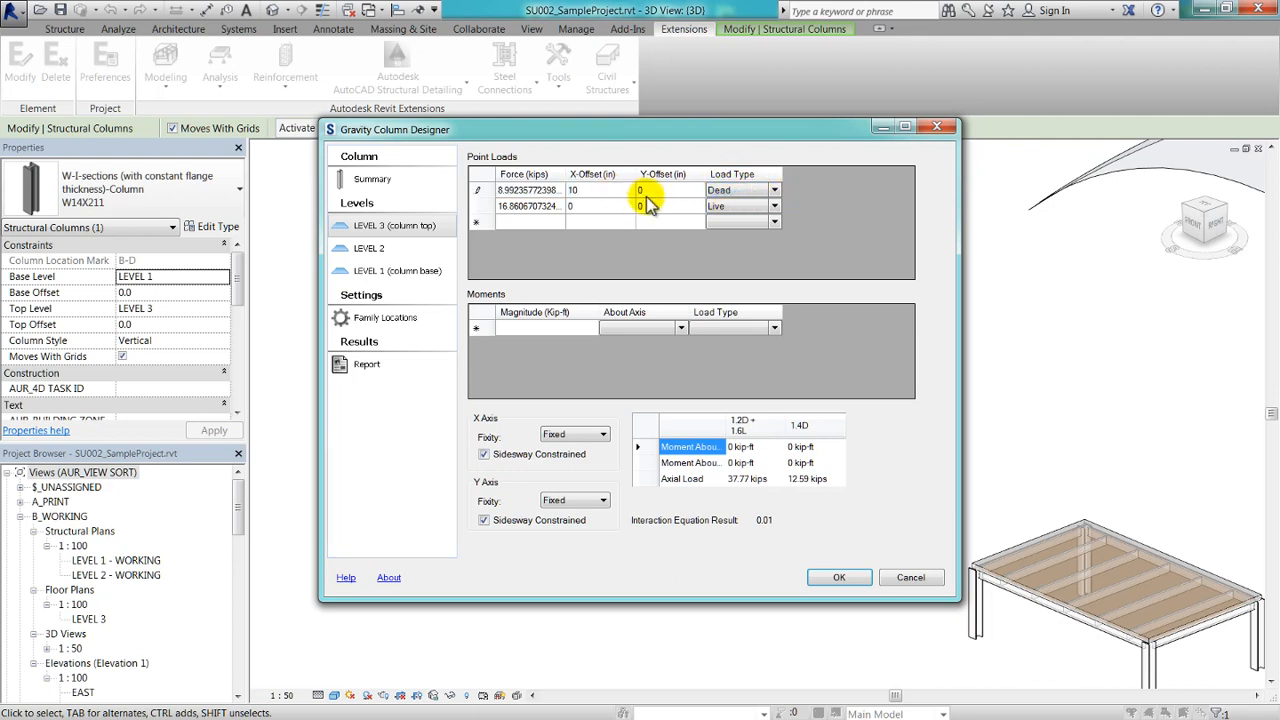
pyautogui.click(660, 193)
pyautogui.click(661, 193)
pyautogui.write('10')
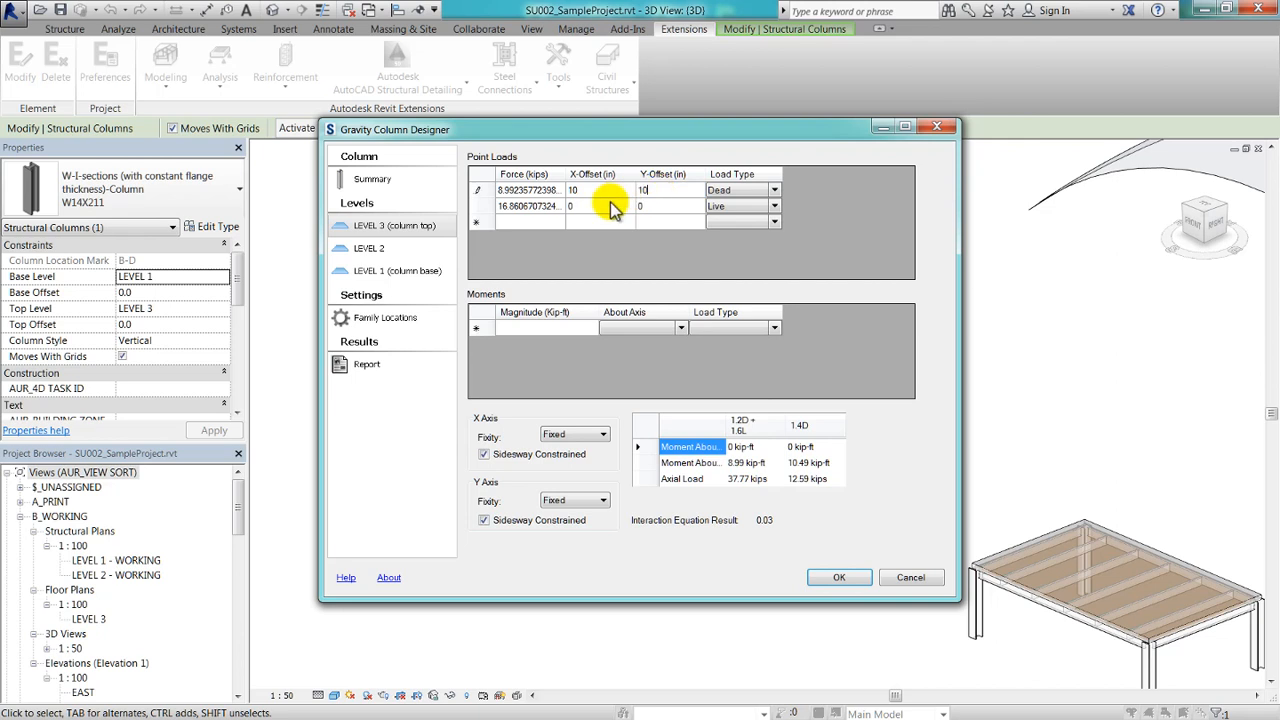
# Set both the X-offset and the Y-offset of the live load at LEVEL 3 to 10 in.
pyautogui.click(602, 207)
pyautogui.click(605, 207)
pyautogui.write('10')
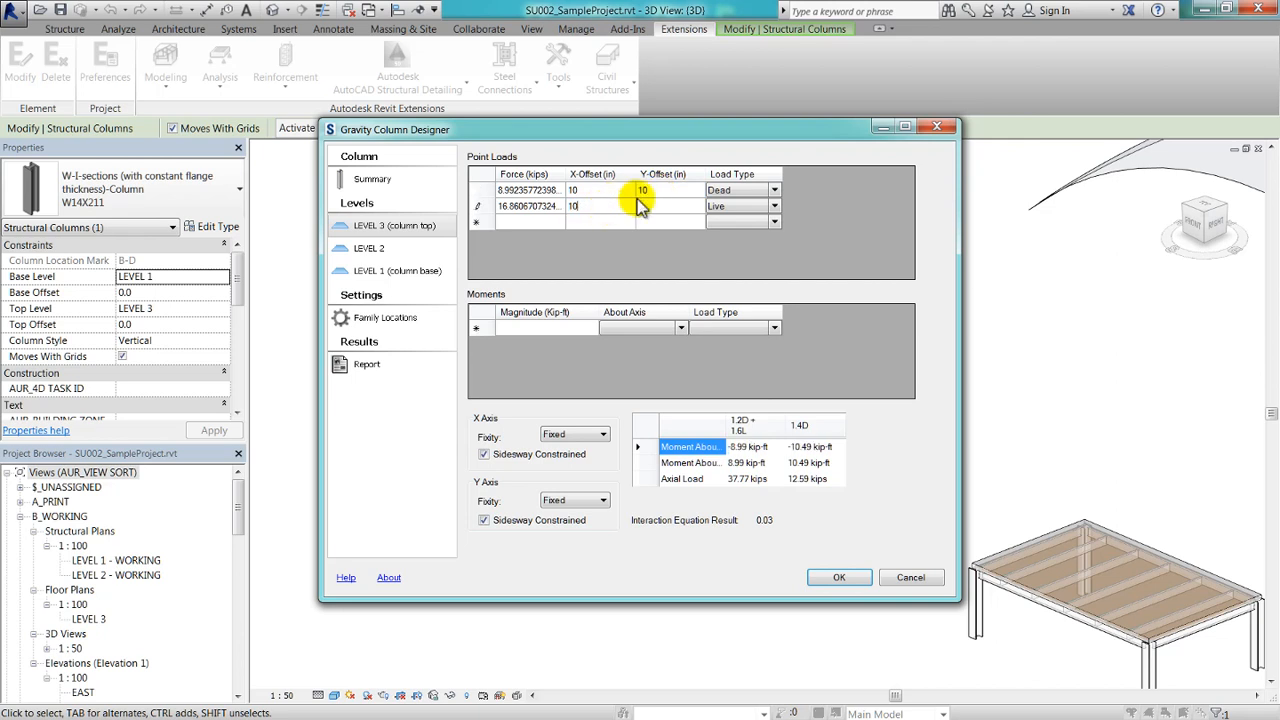
pyautogui.click(666, 207)
pyautogui.click(670, 207)
pyautogui.write('10')
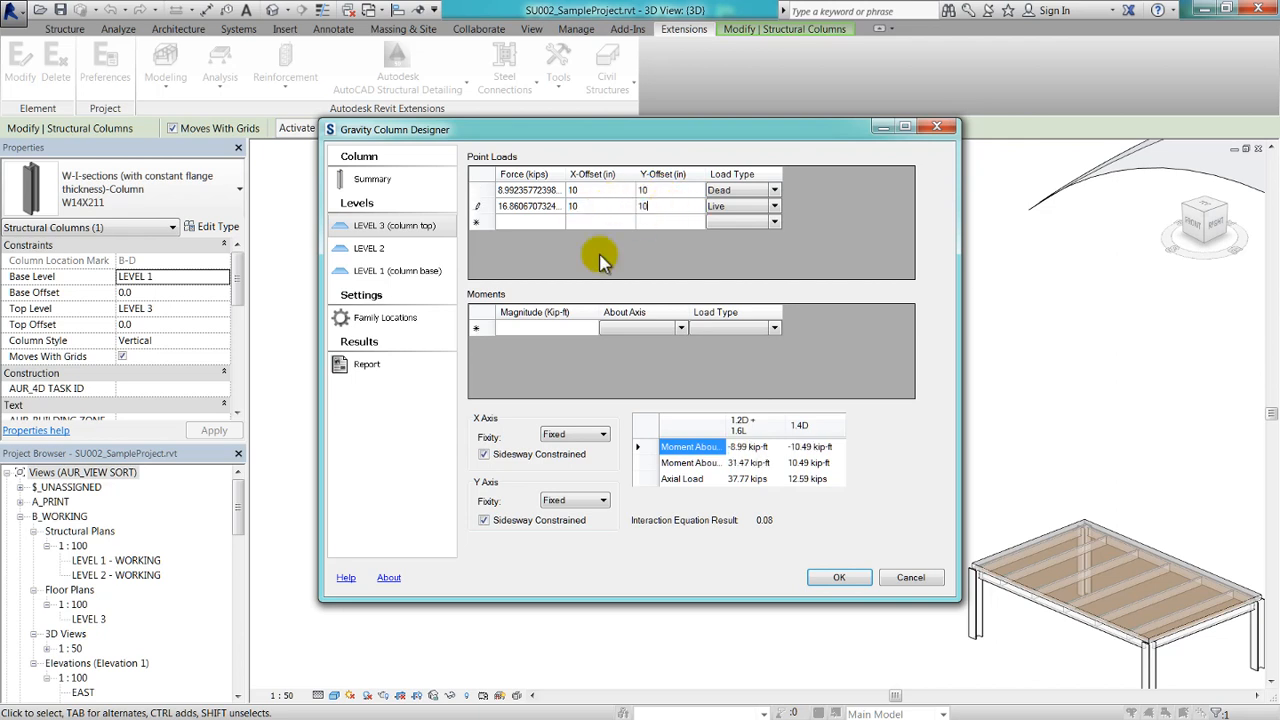
pyautogui.click(548, 383)
# Set the fixity of the column at LEVEL 3 (column top) to Pinned about both the X axis and the Y axis.
pyautogui.click(558, 437)
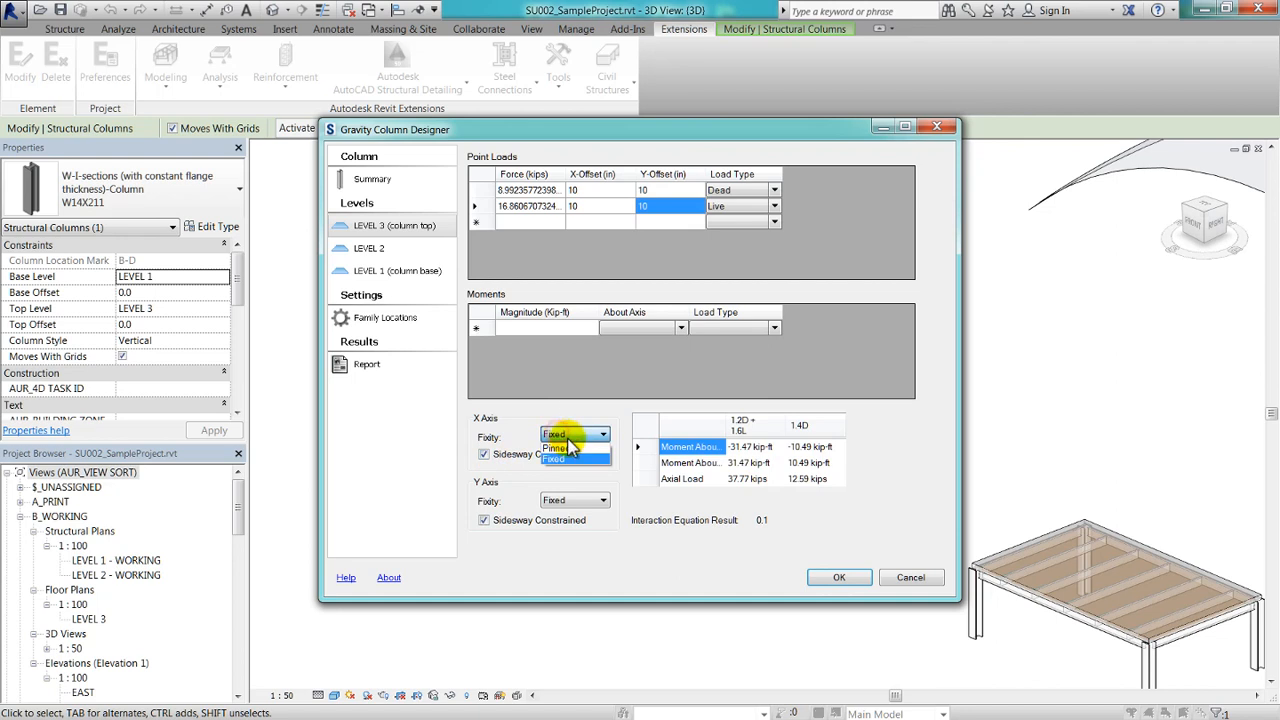
pyautogui.click(562, 447)
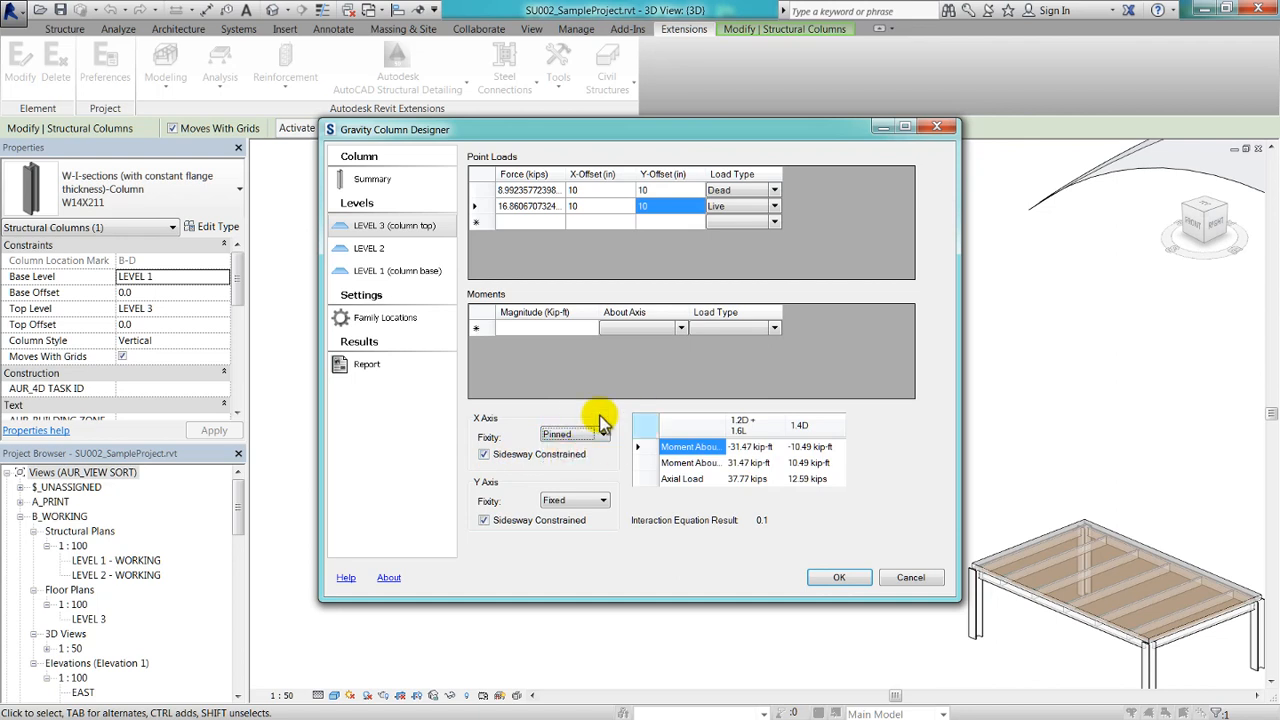
pyautogui.click(562, 500)
pyautogui.click(564, 514)
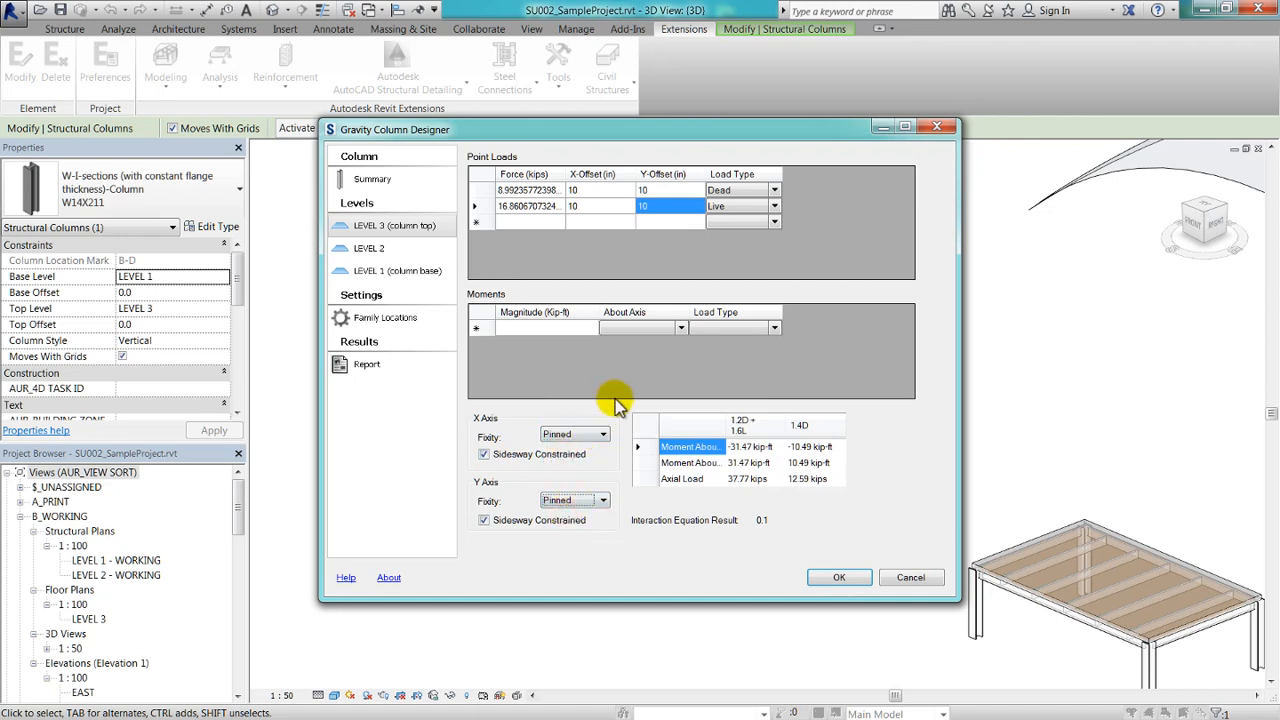
pyautogui.click(811, 466)
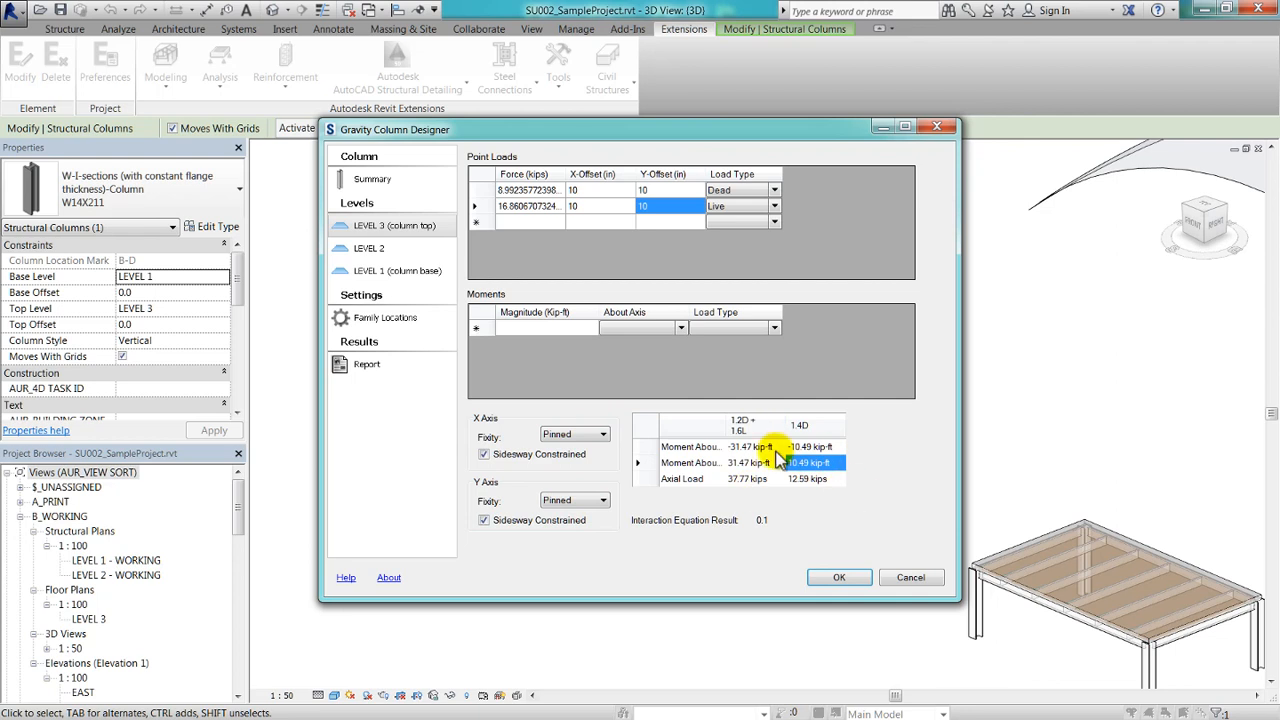
# Check the X-axis and Y-axis fixity settings of the column at LEVEL 2.
pyautogui.click(393, 254)
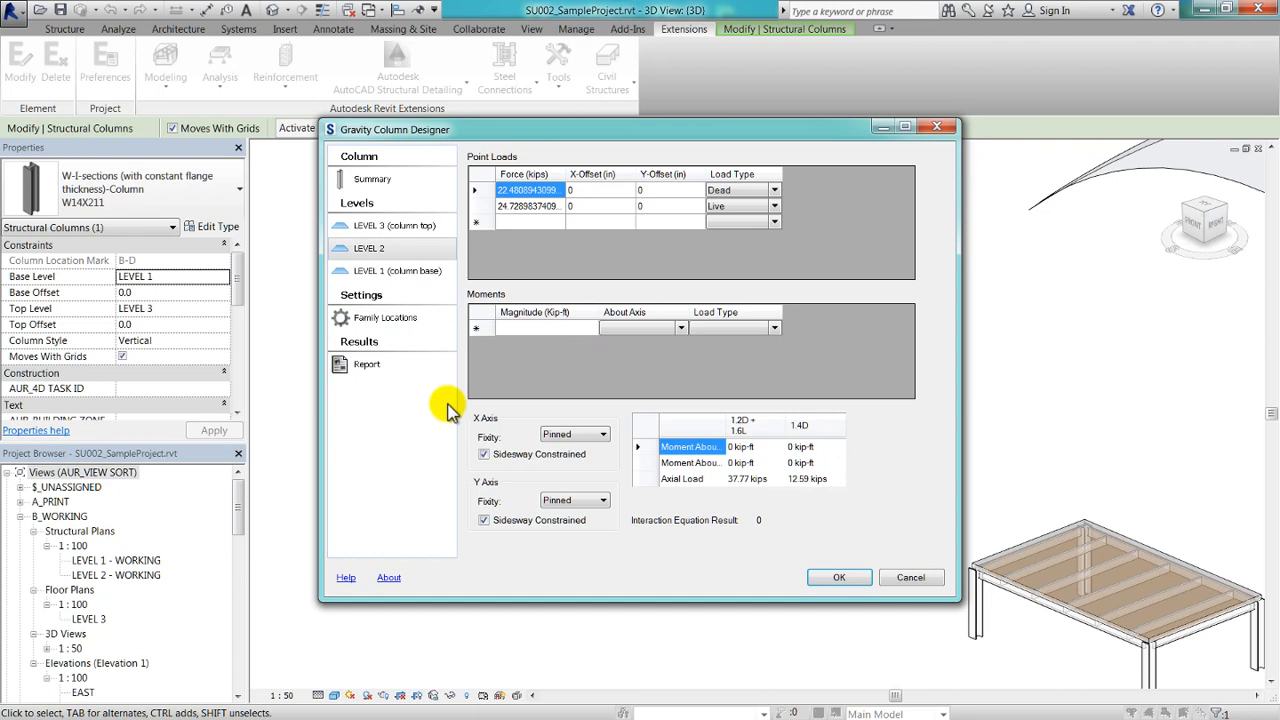
pyautogui.click(595, 434)
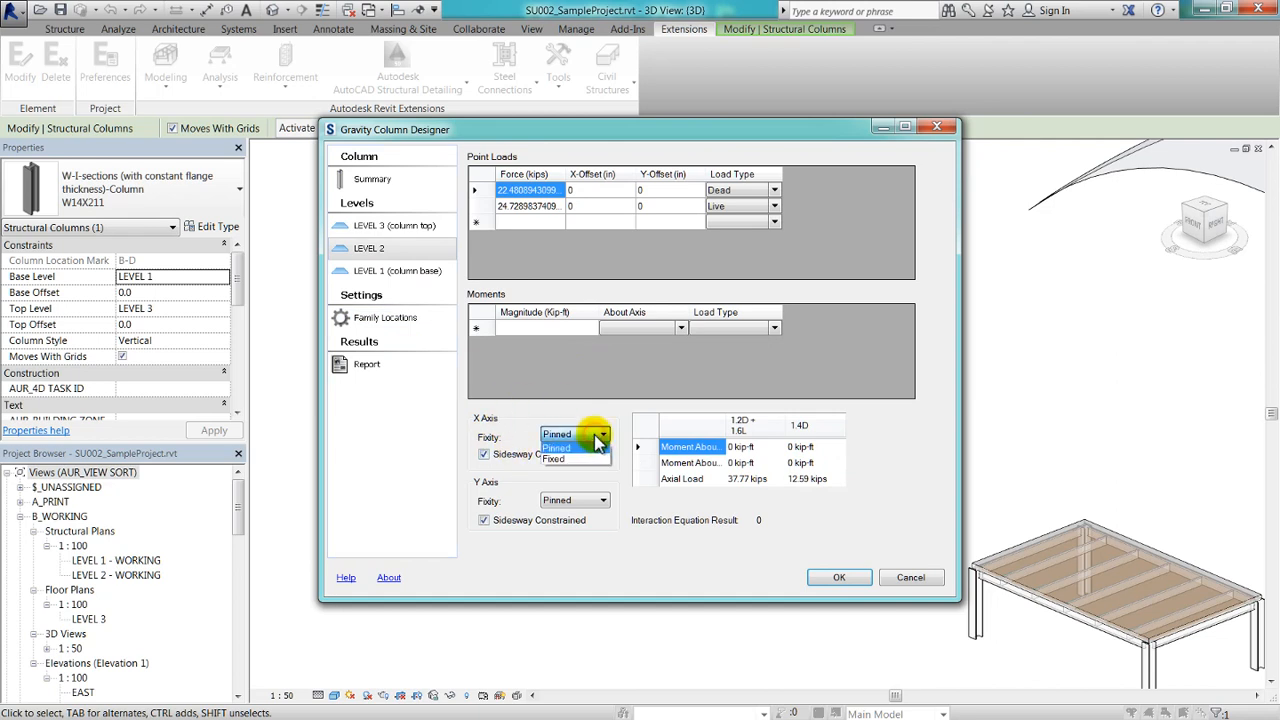
pyautogui.click(595, 434)
pyautogui.click(582, 498)
pyautogui.click(581, 498)
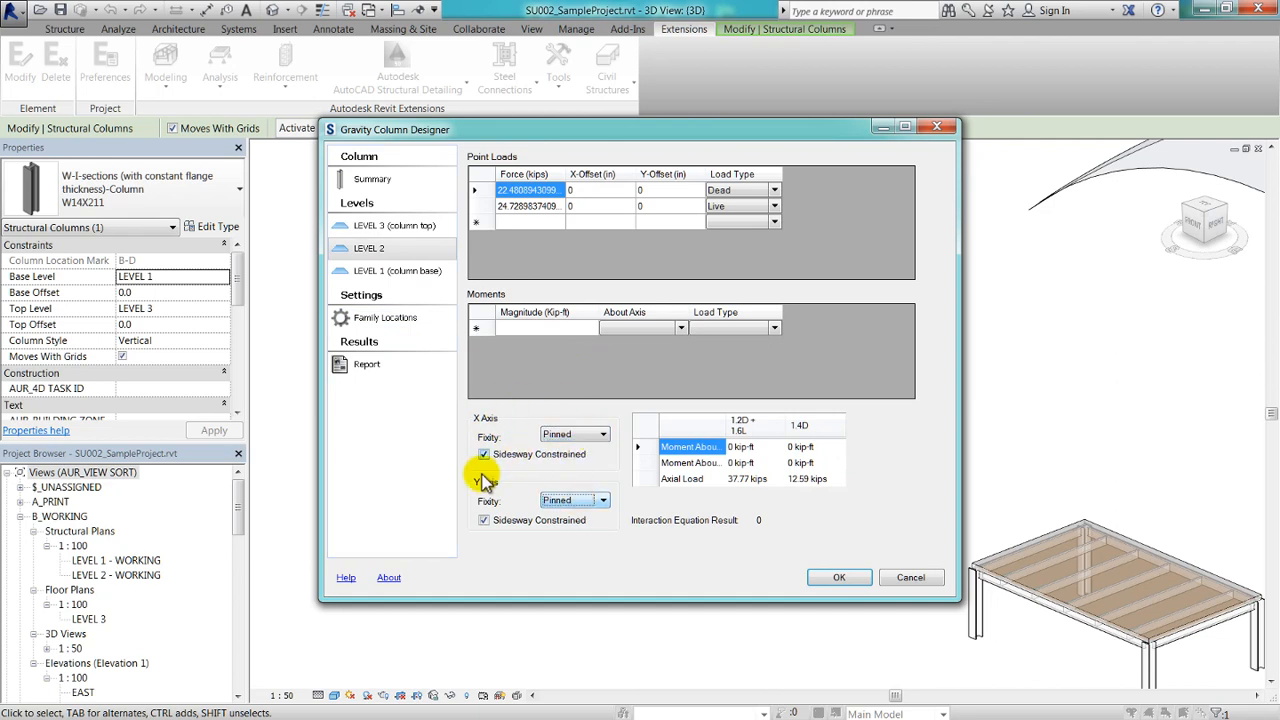
# Set the fixity of the column at LEVEL 1 (column base) to Pinned about both the X axis and the Y axis.
pyautogui.click(412, 274)
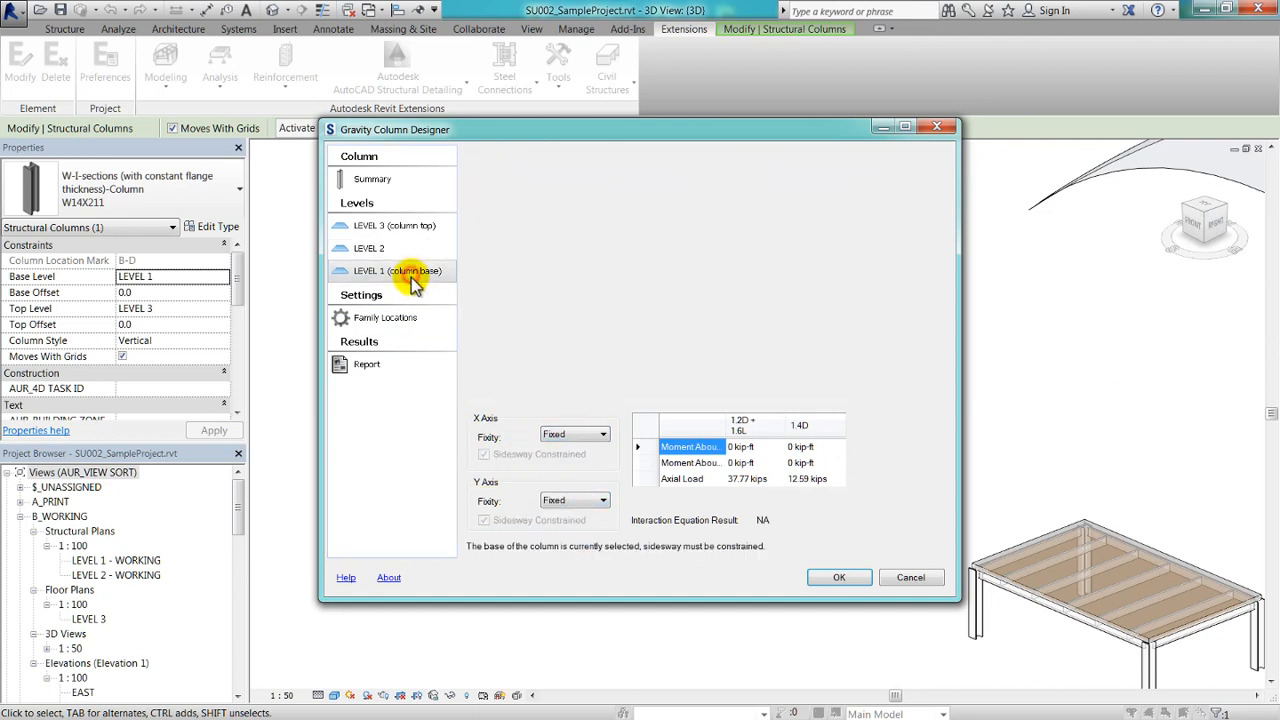
pyautogui.click(586, 435)
pyautogui.click(556, 448)
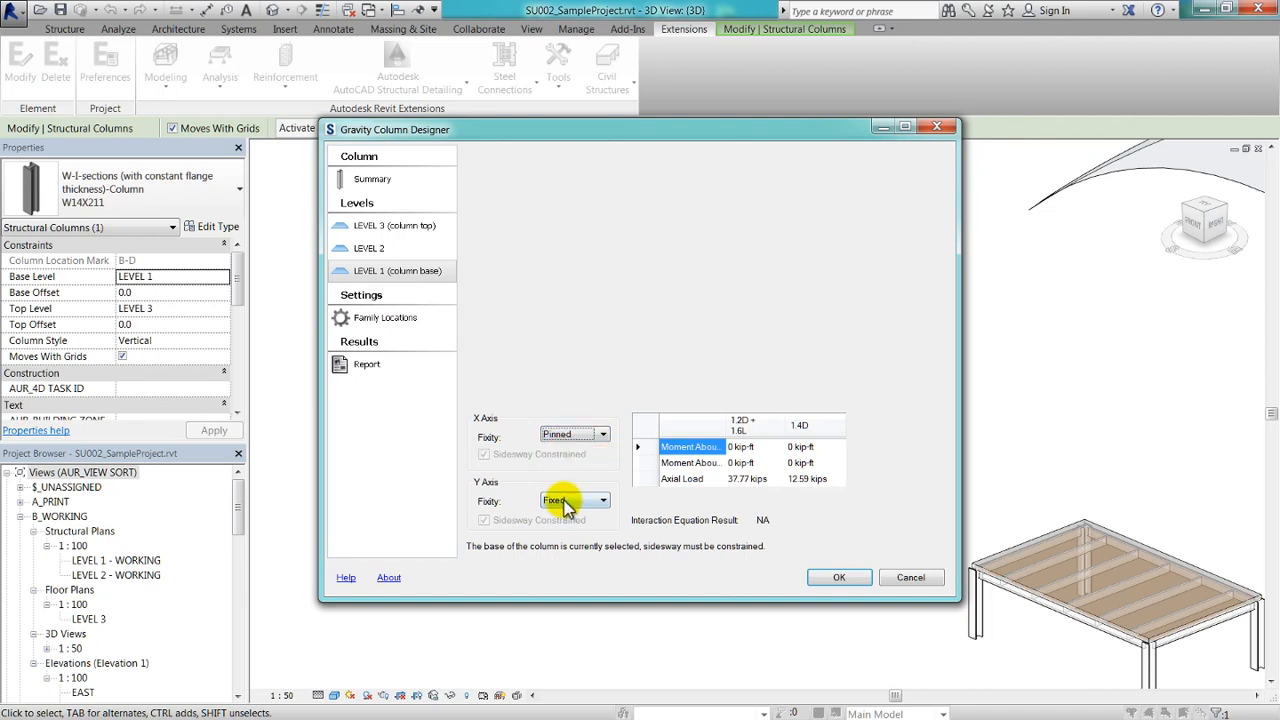
pyautogui.click(562, 501)
pyautogui.click(556, 514)
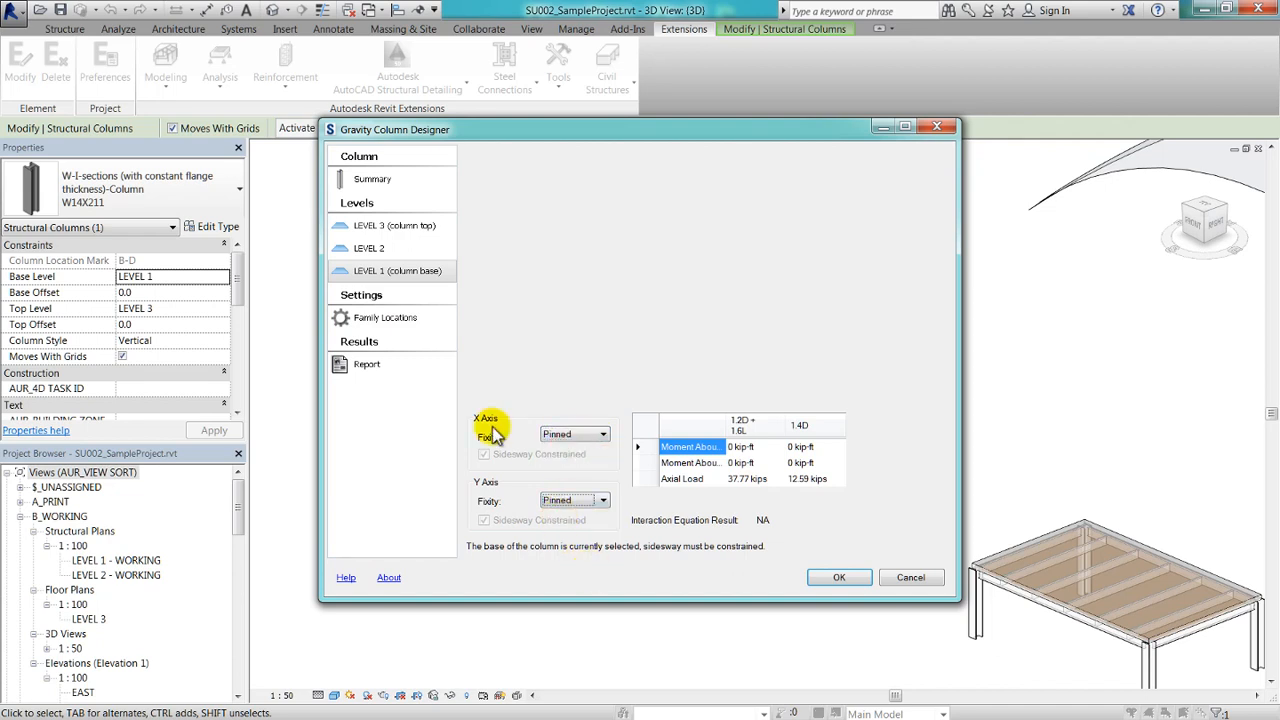
# Optimize the wide-flange column section from the column design summary.
pyautogui.click(371, 183)
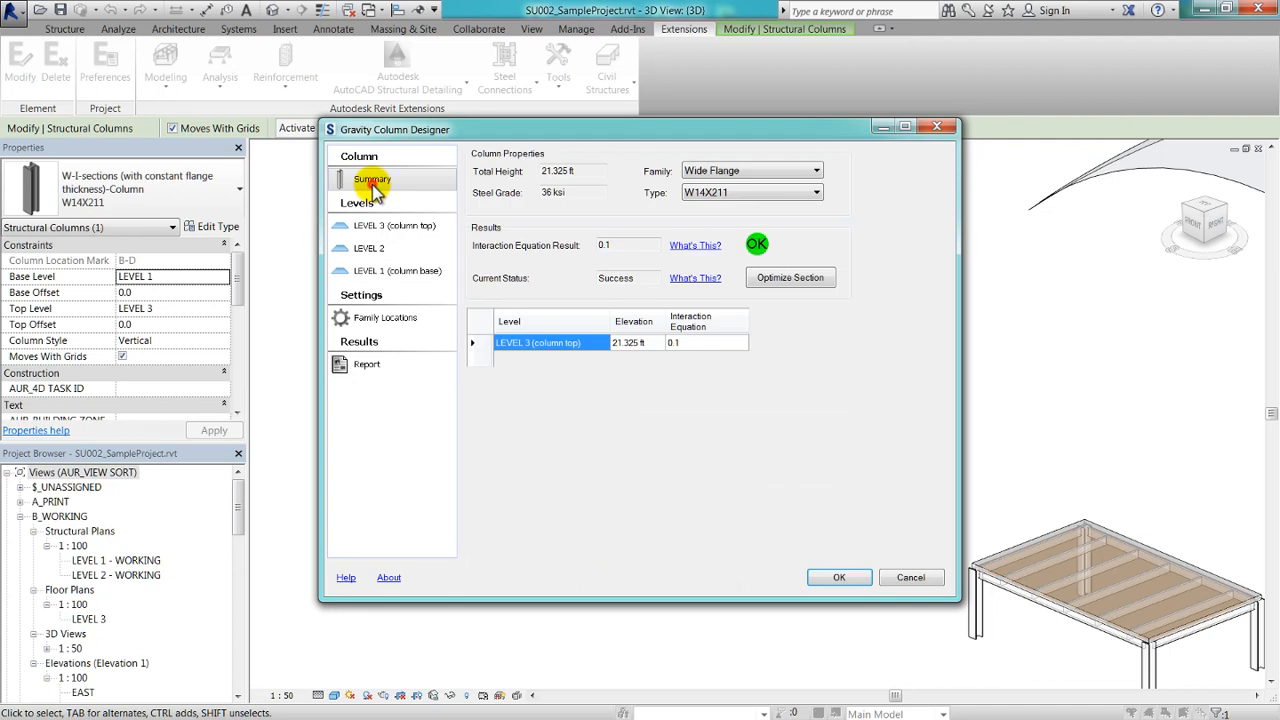
pyautogui.click(803, 282)
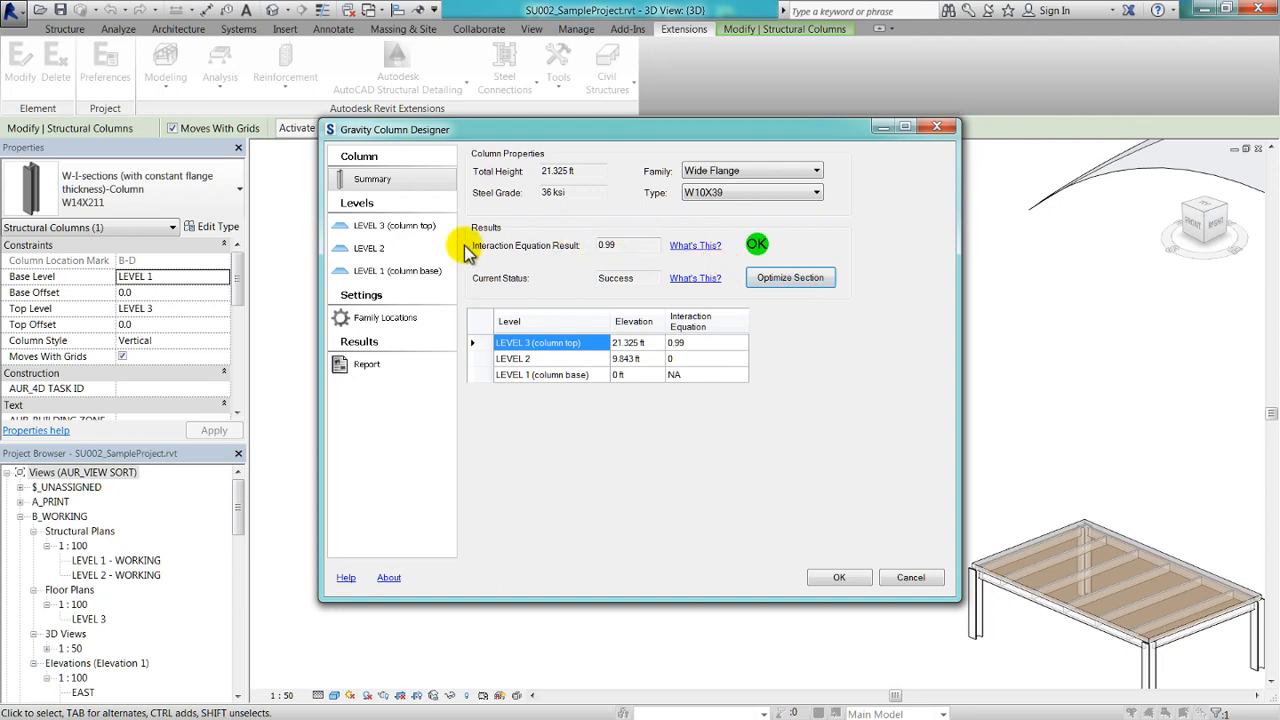
# Review the steel column family locations and the full column design report, including its save option.
pyautogui.click(352, 324)
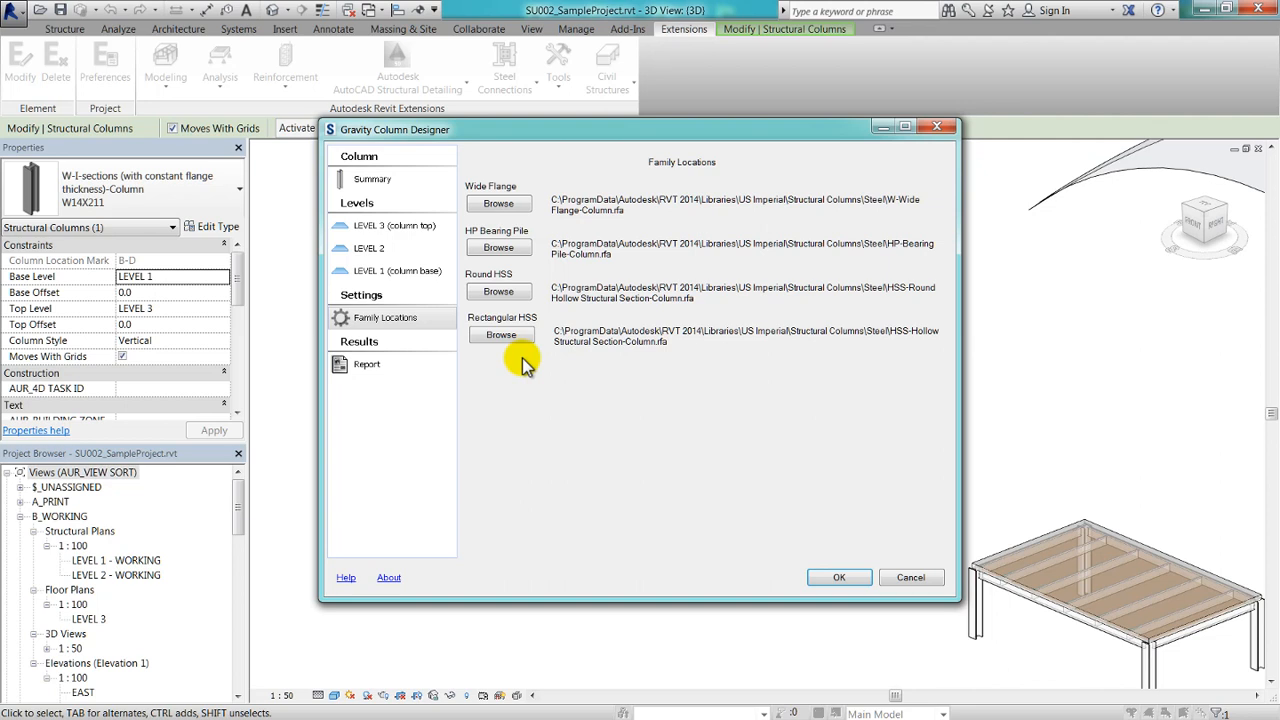
pyautogui.click(378, 365)
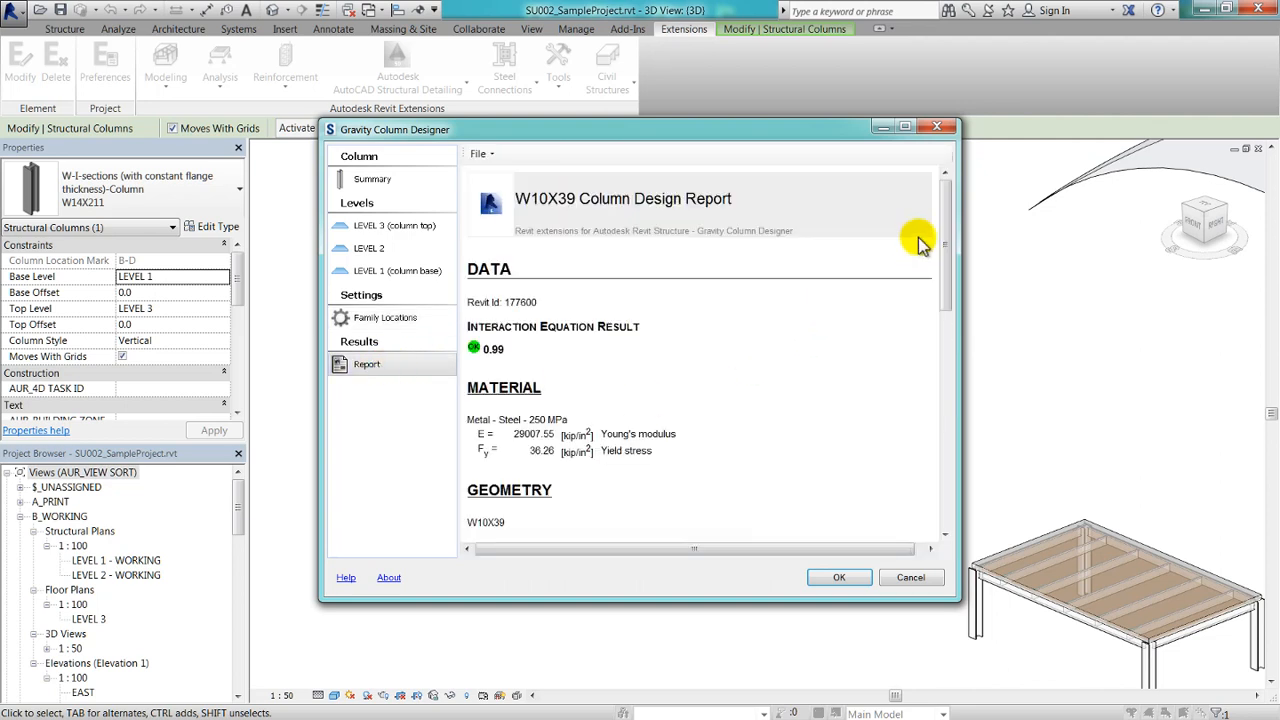
pyautogui.moveTo(945, 210); pyautogui.dragTo(940, 458)
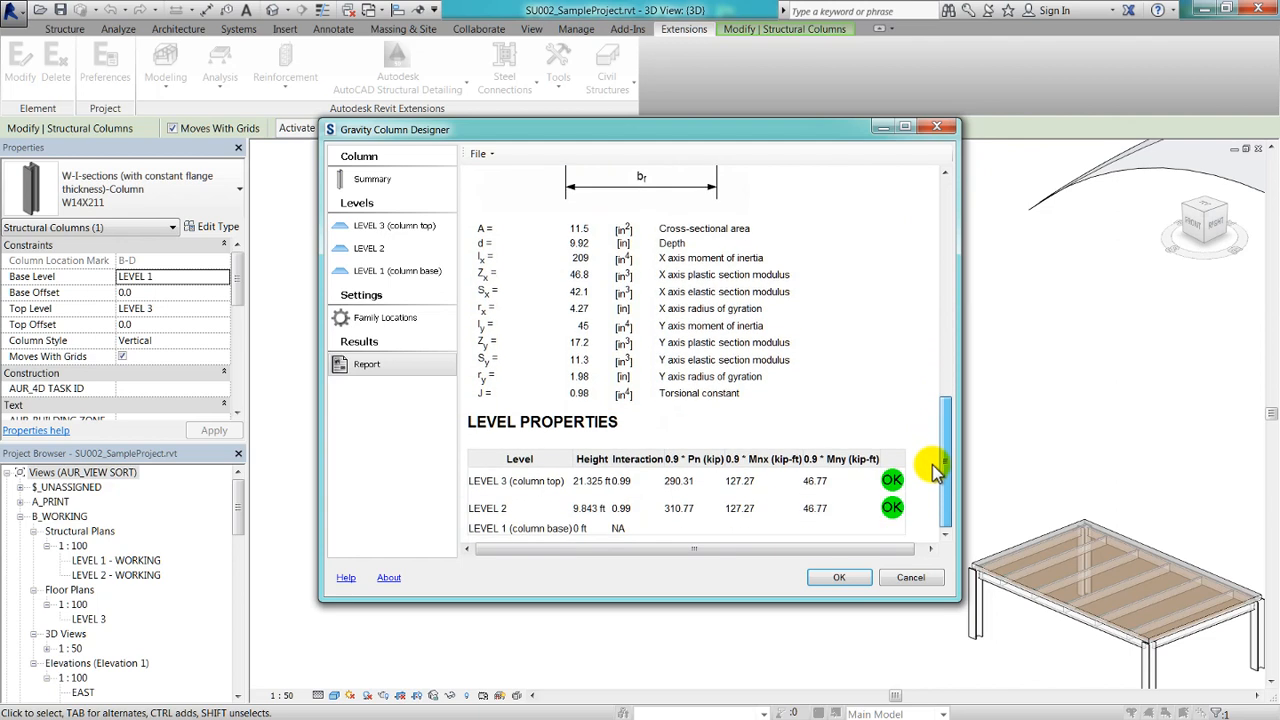
pyautogui.click(491, 156)
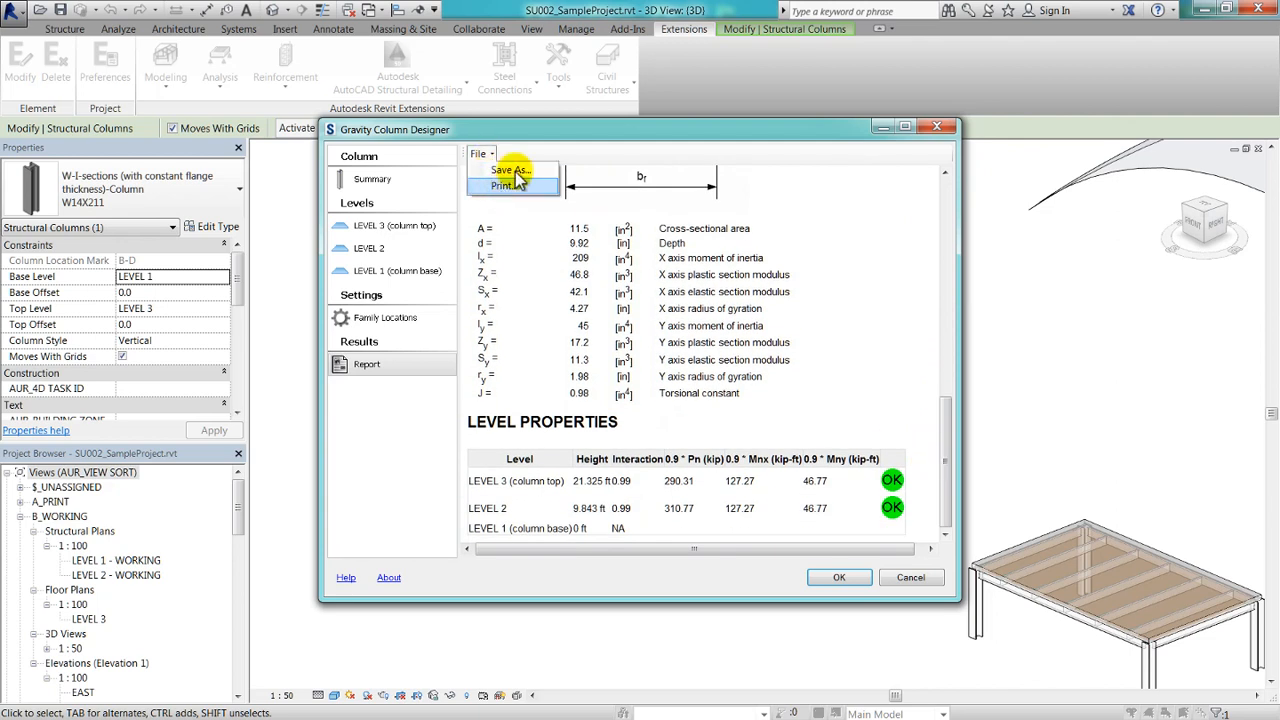
pyautogui.click(512, 171)
pyautogui.click(1155, 692)
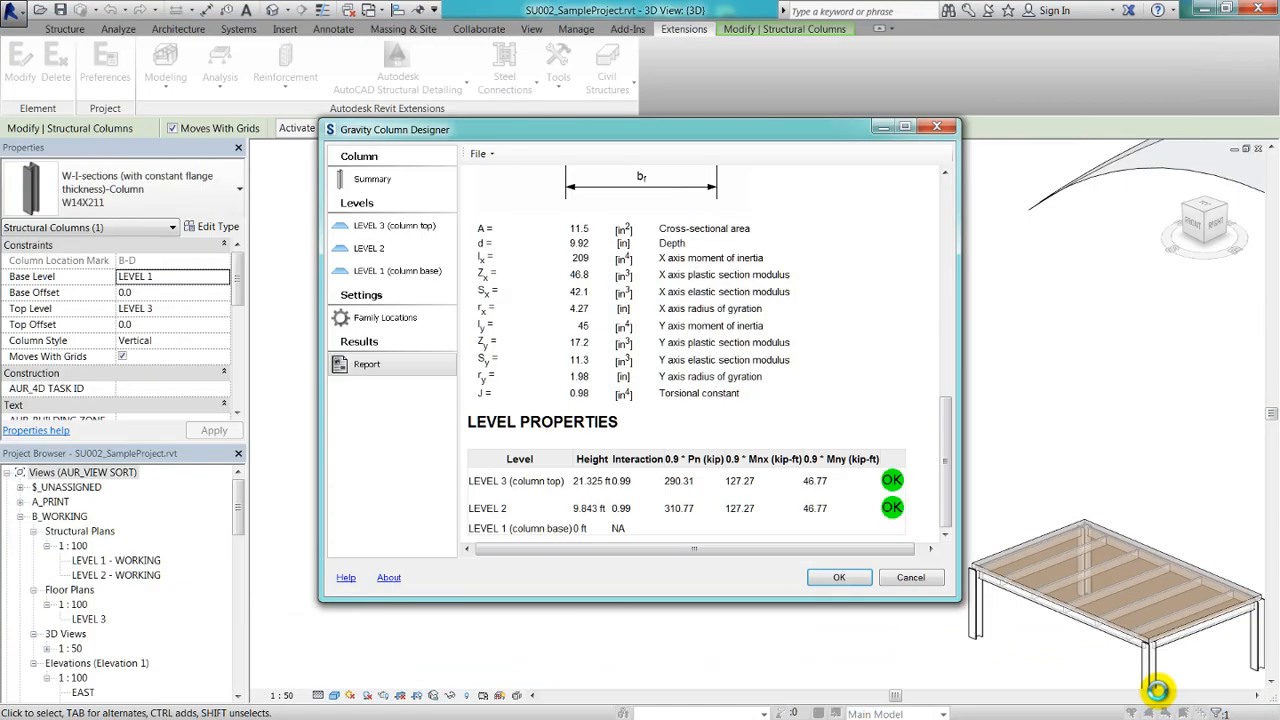
# Apply the optimized W10X39 section to the structural column in the model and clear the selection.
pyautogui.click(839, 577)
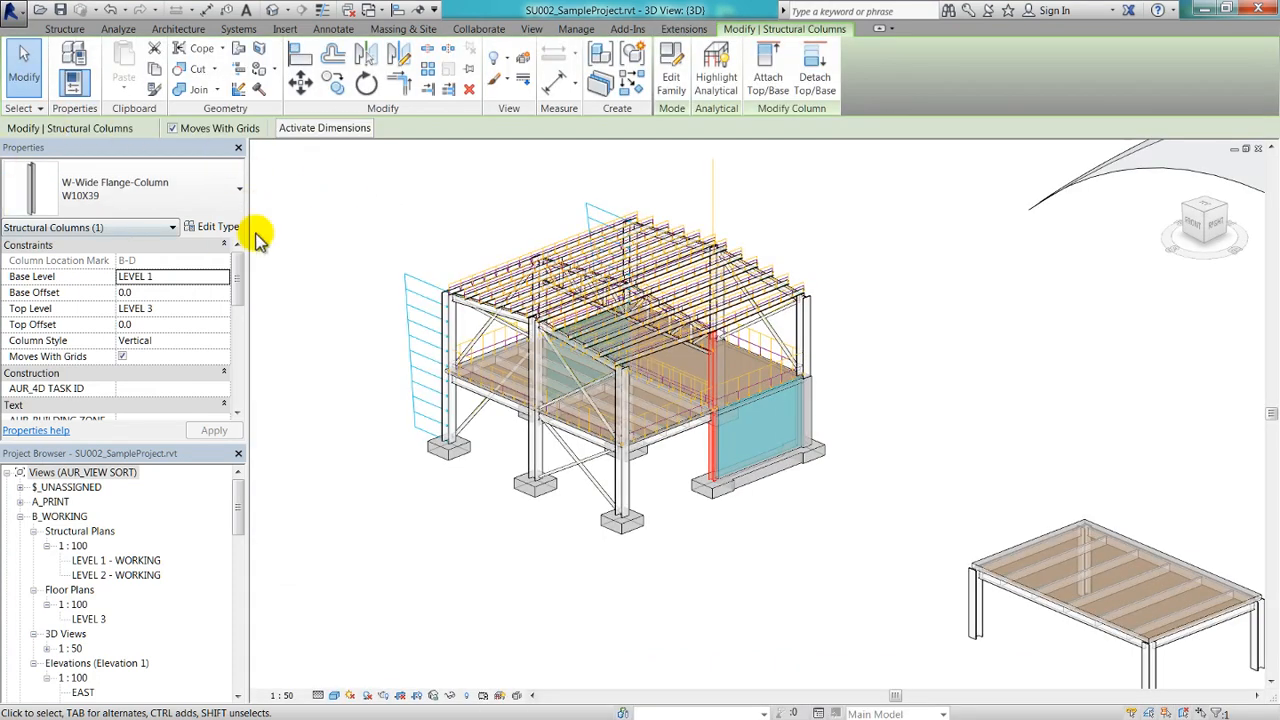
pyautogui.click(703, 567)
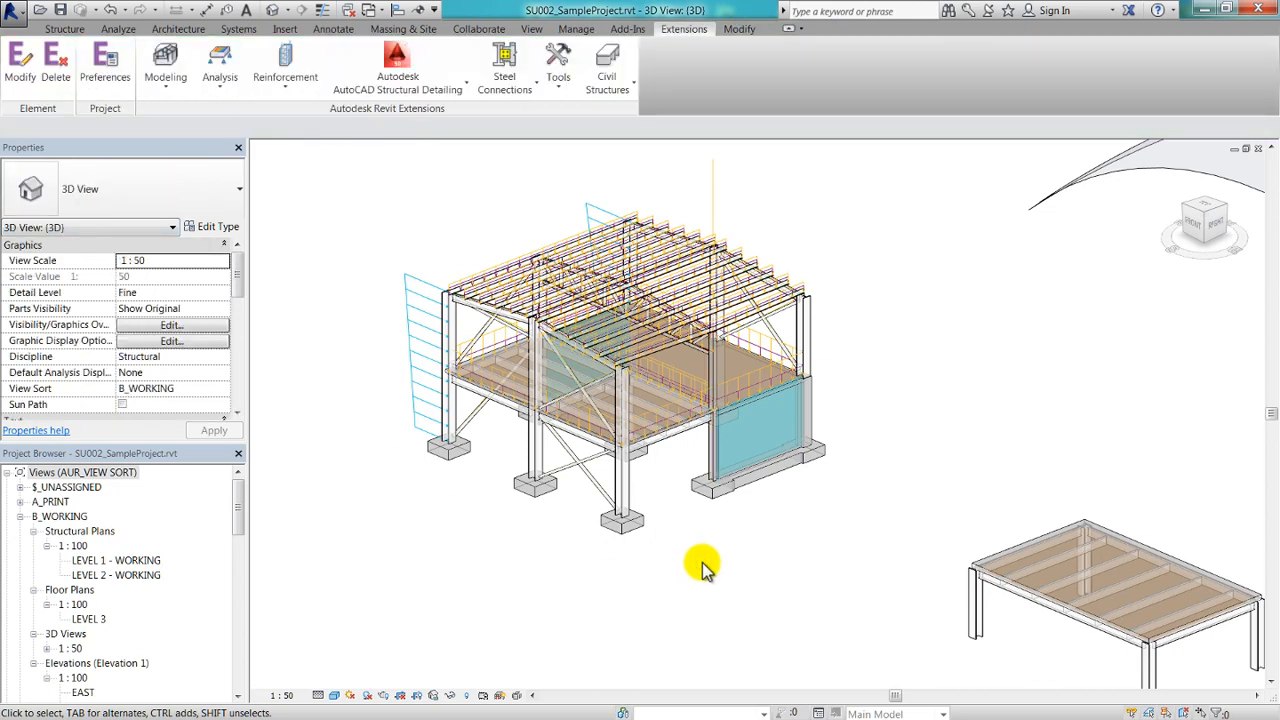